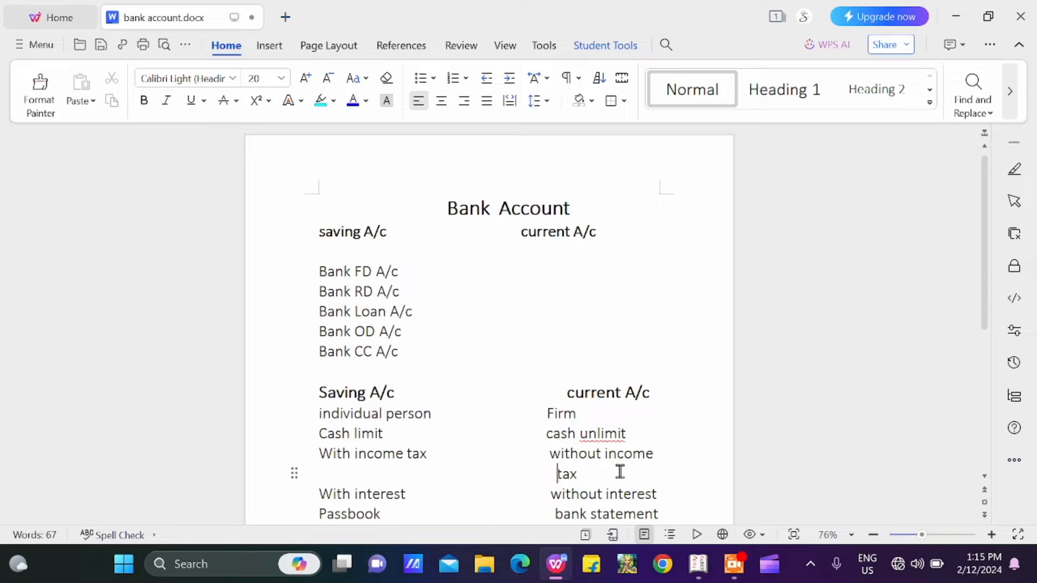
Read the bank account notes comparing saving and current accounts, through to the bank nature line at the end.
scroll(620, 472, "down", 3)
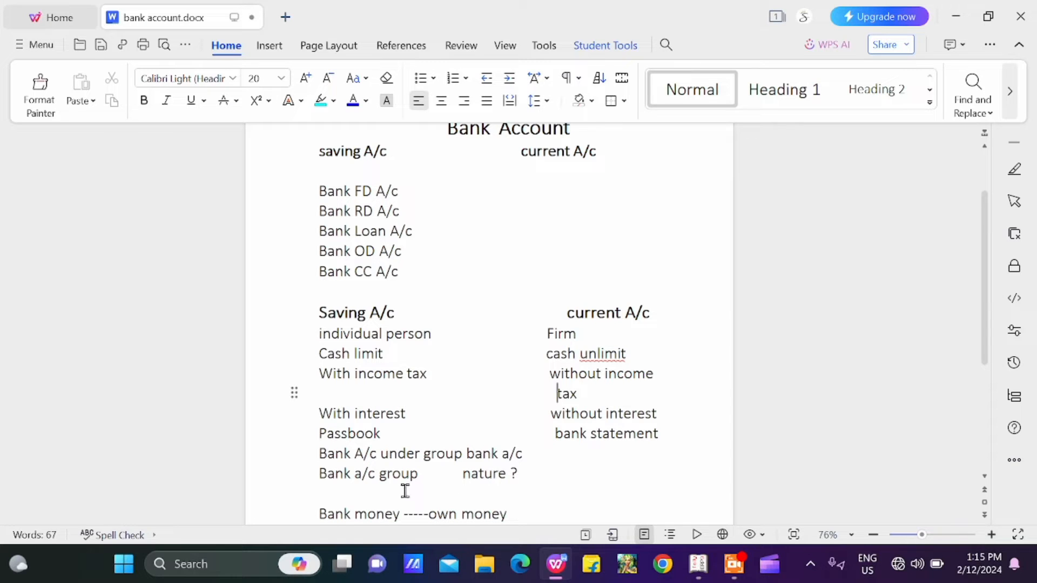
scroll(405, 493, "down", 1)
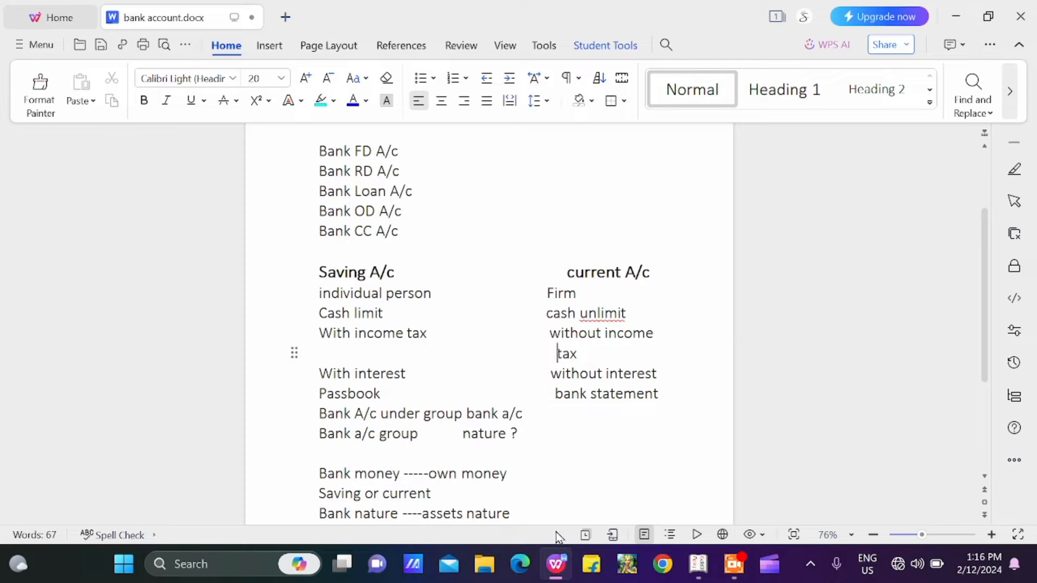
scroll(557, 519, "down", 3)
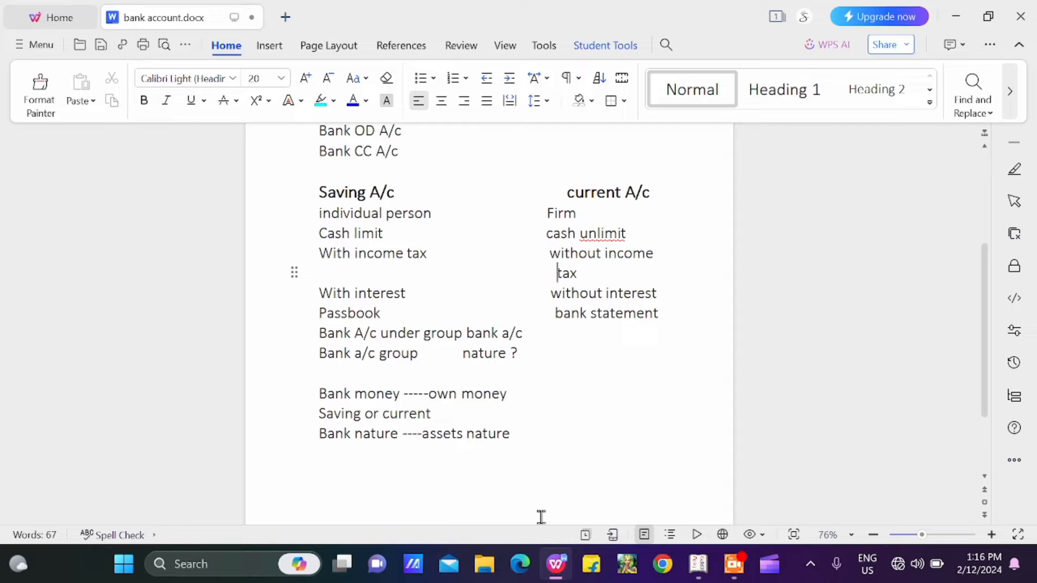
Switch to Tally.ERP 9 and view the detailed balance sheet of Abc Co., then return to the Gateway of Tally.
left_click(697, 571)
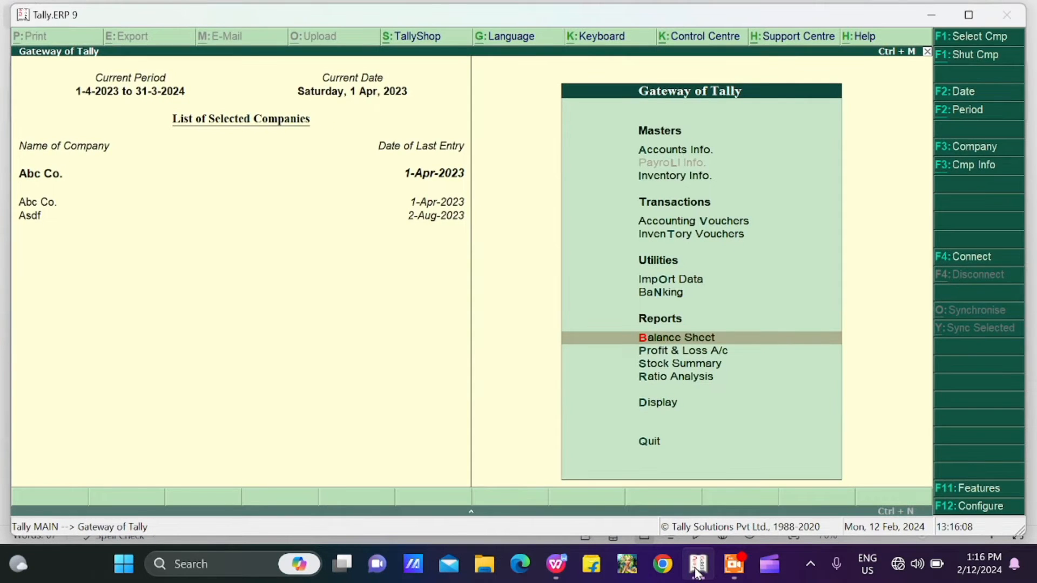
left_click(681, 342)
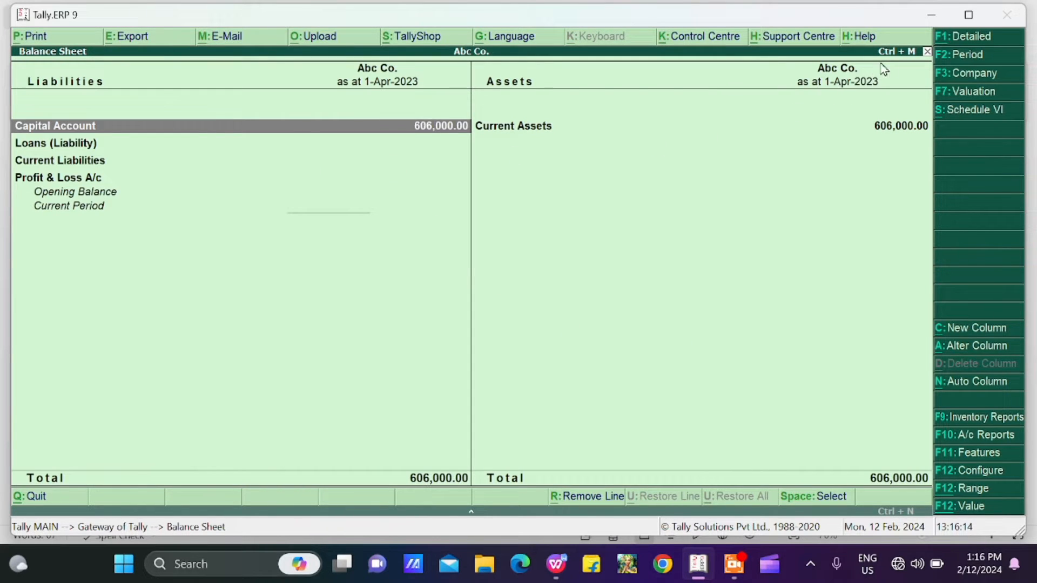
left_click(944, 43)
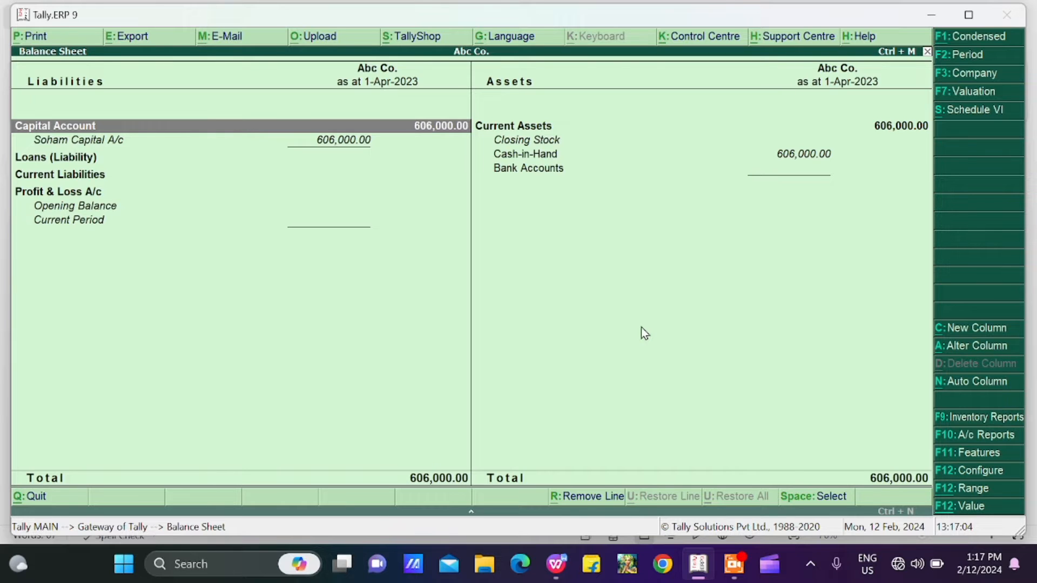
key("Escape")
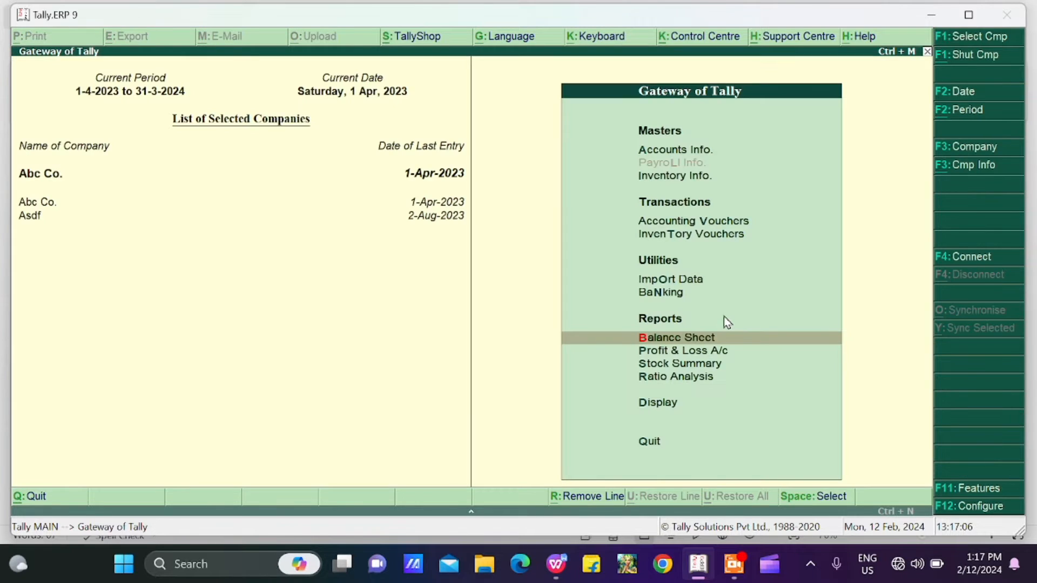
Open accounting voucher entry from the Gateway of Tally to start a contra voucher.
key("Up")
key("Up")
key("Up")
key("Up")
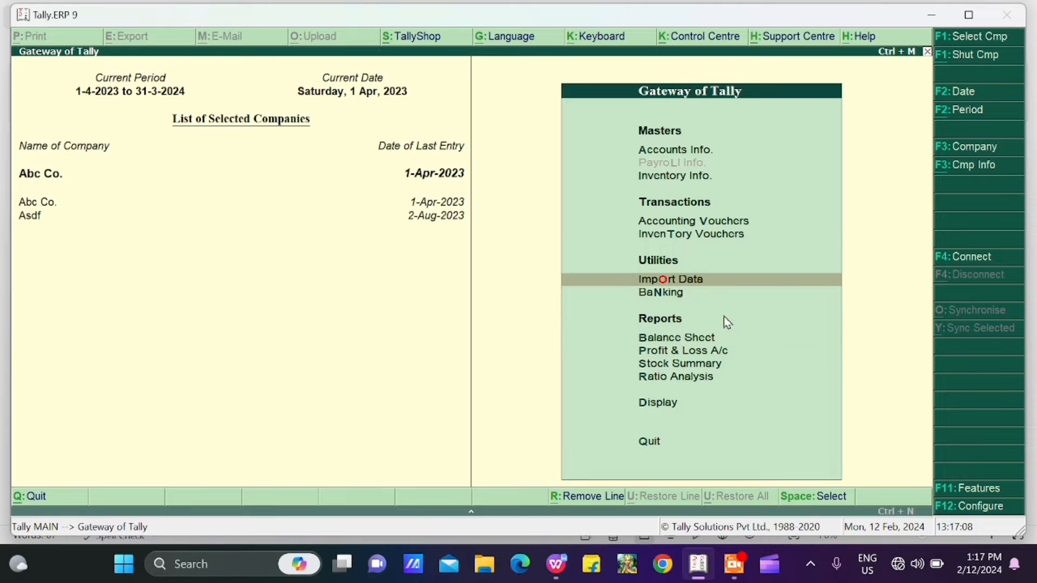
key("Return")
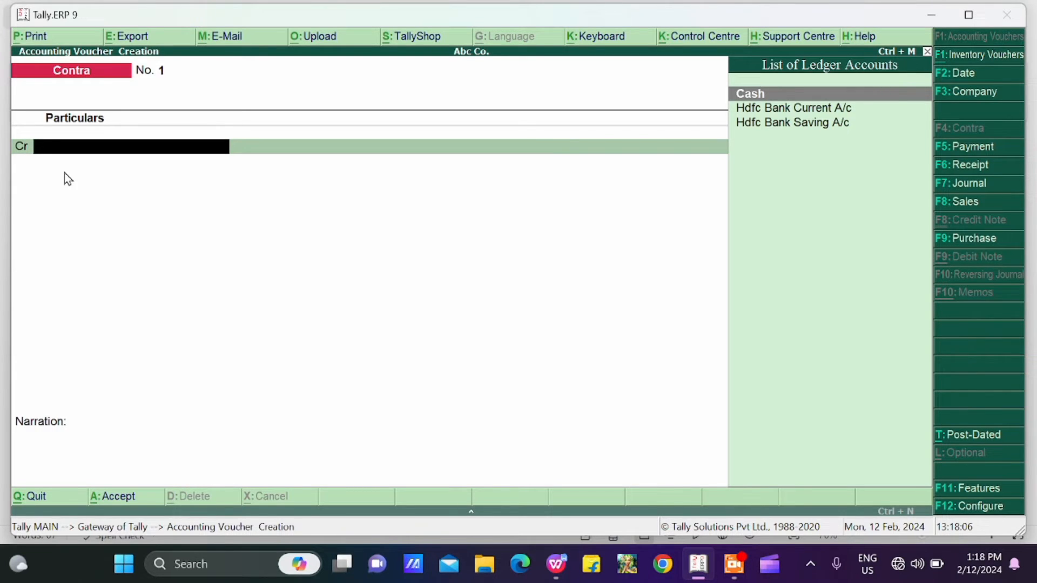
In contra voucher 1, credit Cash with 100,000 and debit the amount to Hdfc Bank Saving A/c.
key("space")
key("Return")
type("1,00")
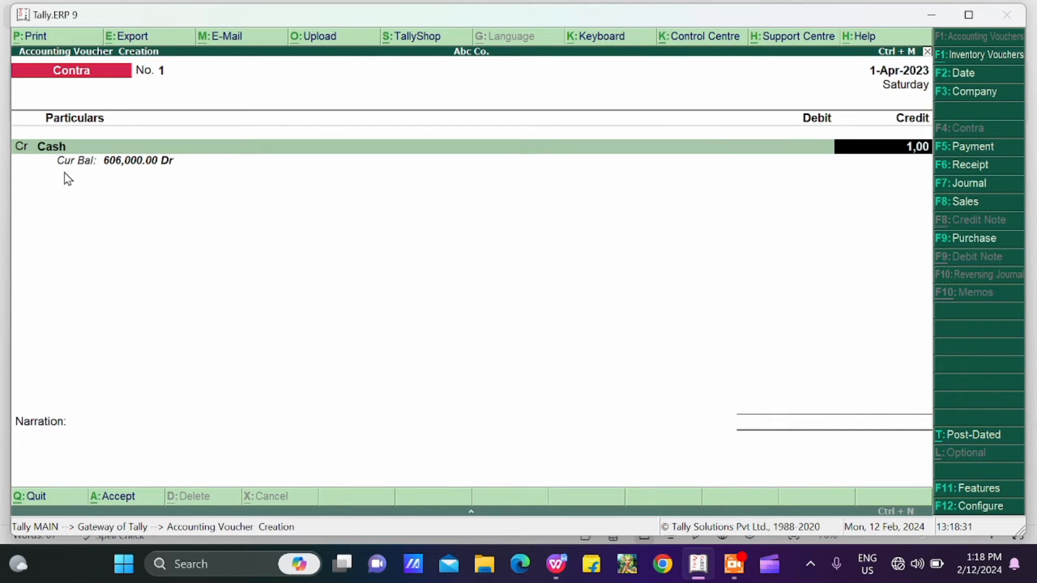
type(",000")
key("Return")
key("Return")
key("Return")
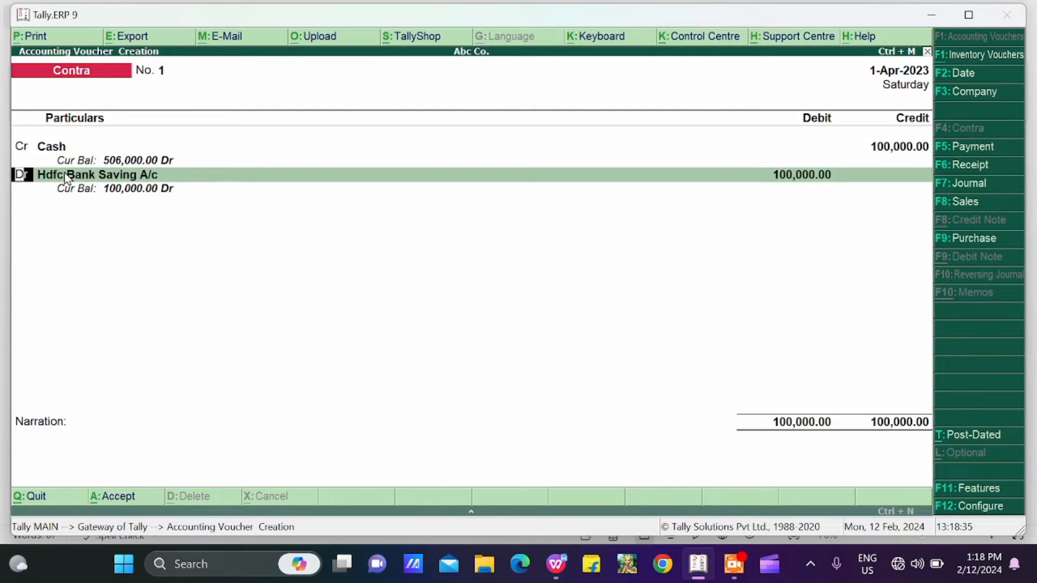
key("Return")
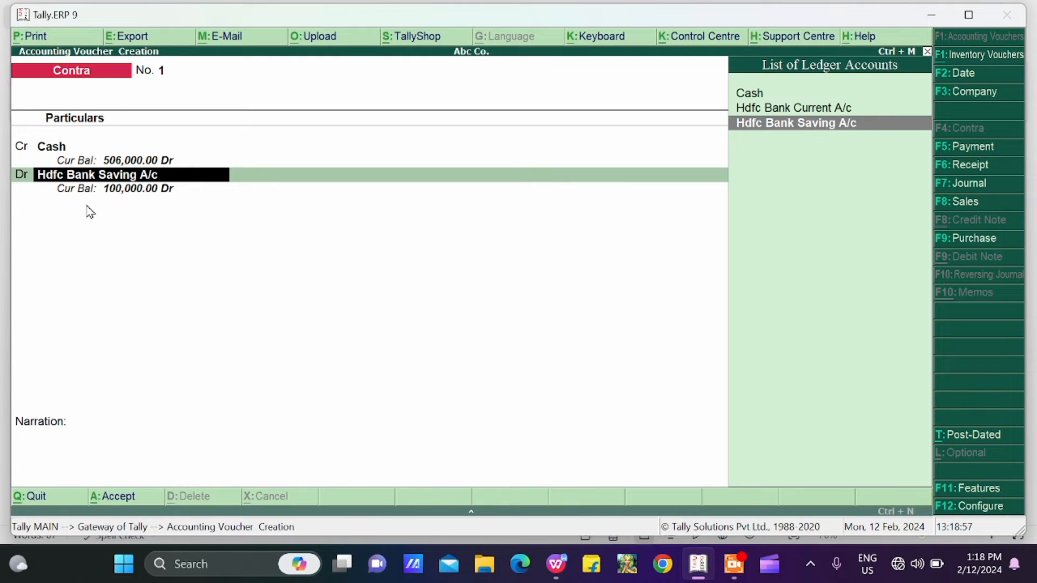
key("alt+c")
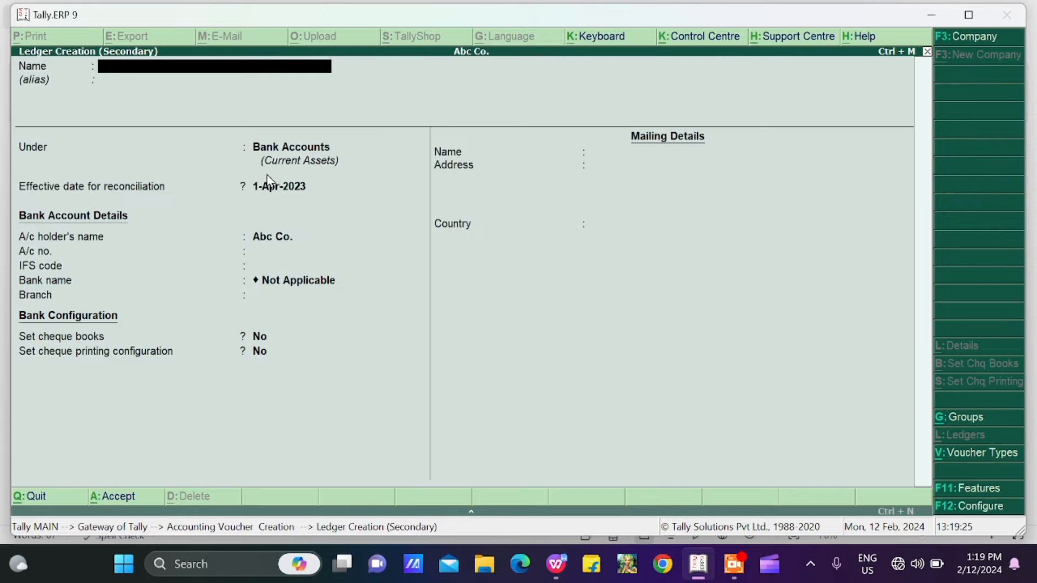
key("Escape")
key("y")
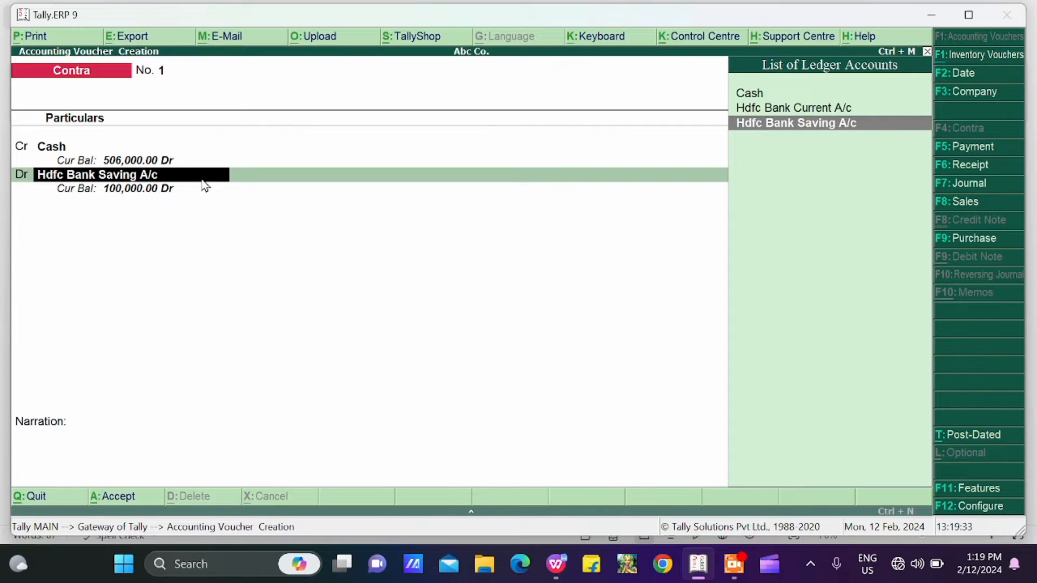
Accept the 100,000 debit and its bank allocation for Hdfc Bank Saving A/c, leaving all cash denominations blank.
key("Return")
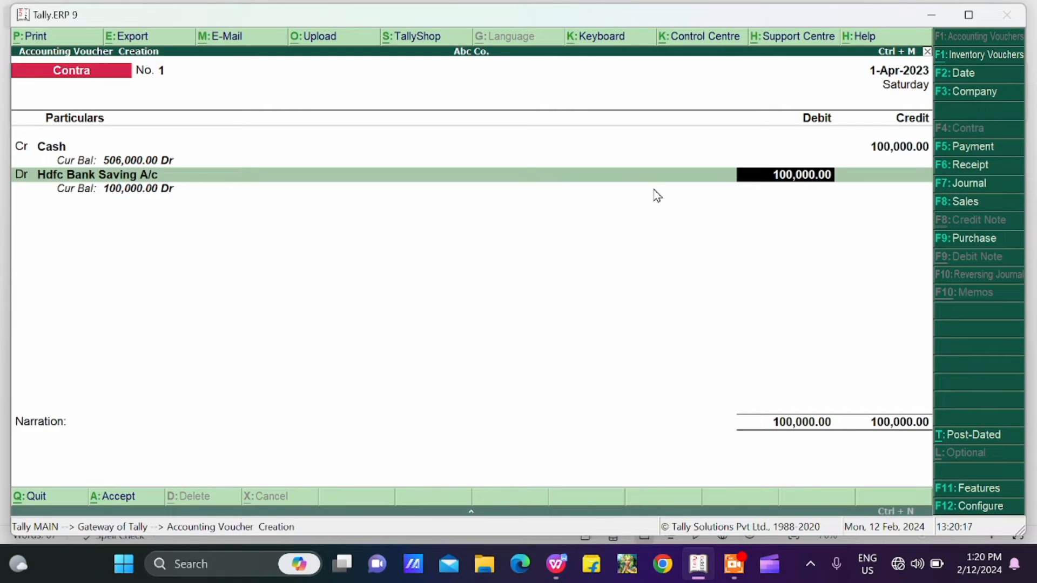
key("Return")
key("Return")
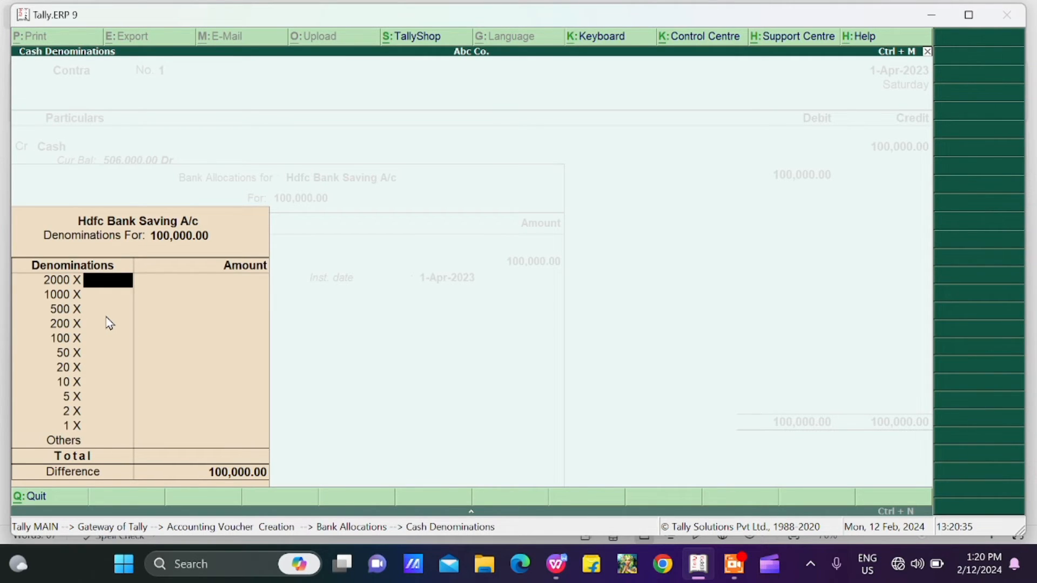
key("Return")
key("Return")
key("Return")
key("Return")
key("Return")
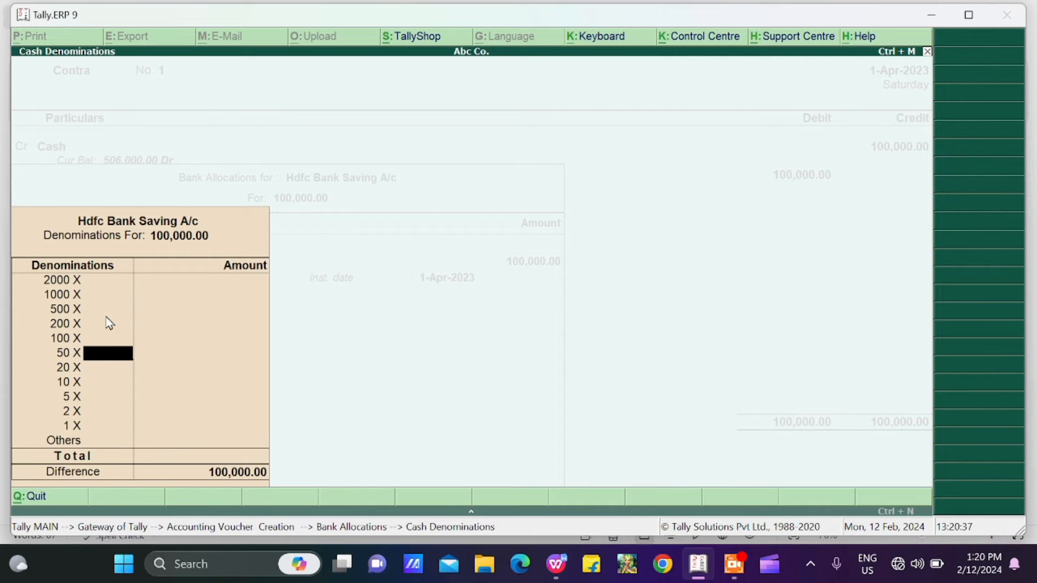
key("Return")
key("Return")
key("Return")
key("Return")
key("Return")
key("Return")
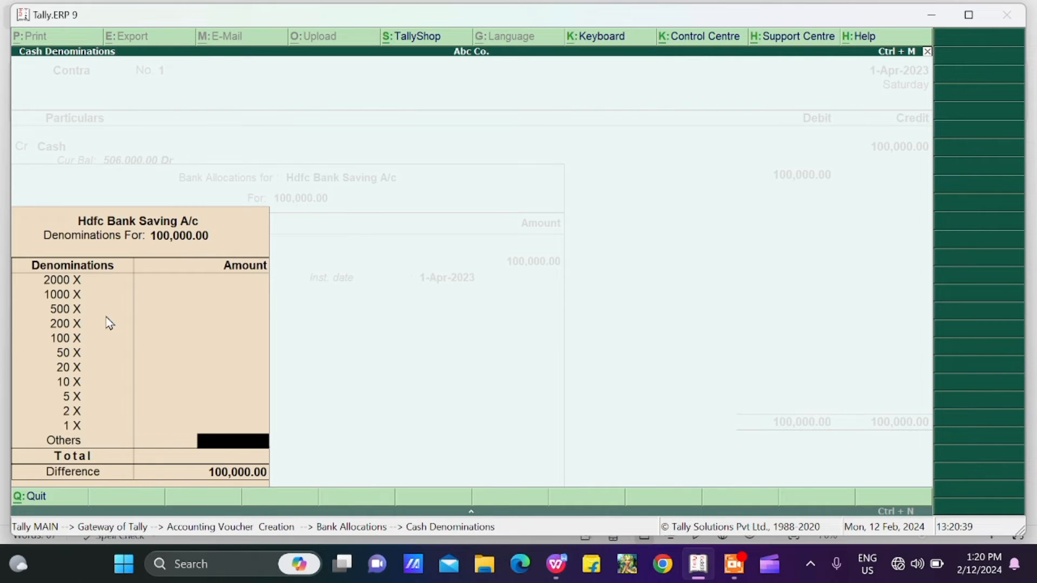
key("Return")
key("Return")
key("Return")
key("Return")
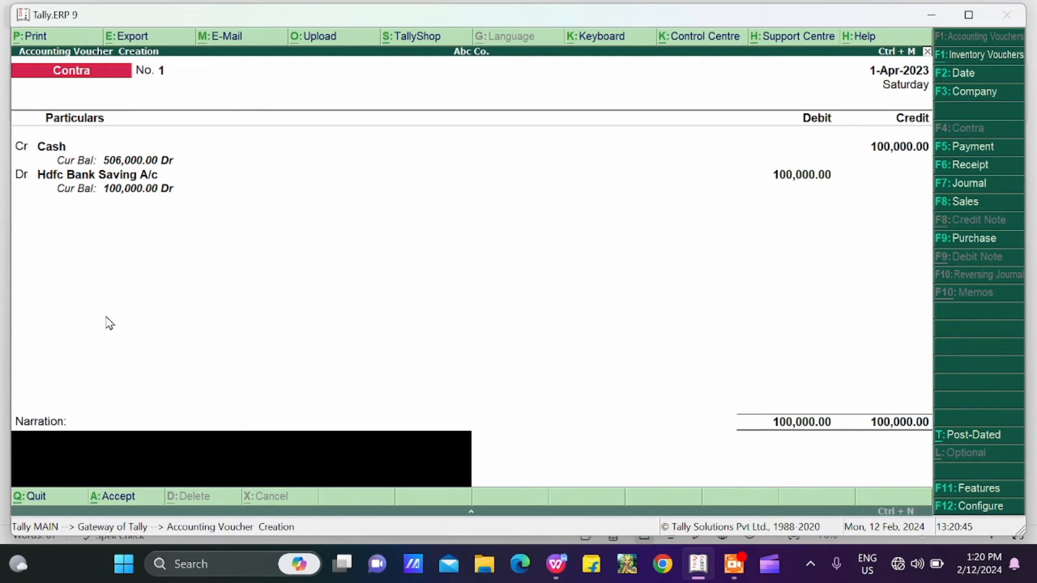
Enter the narration "cassh deposit to bank" and save contra voucher 1.
type("sh deposit t")
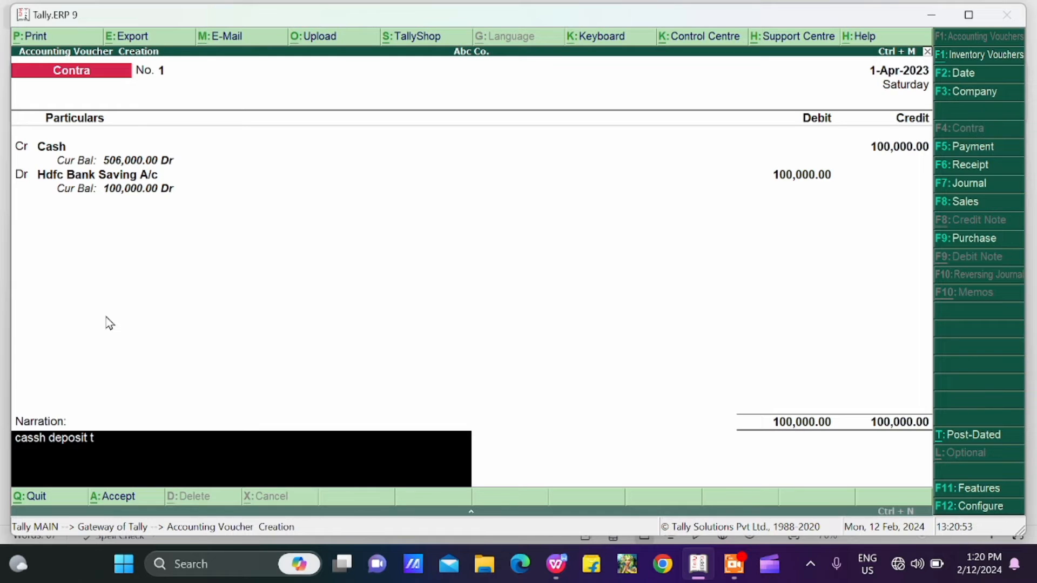
type("o bank")
key("Return")
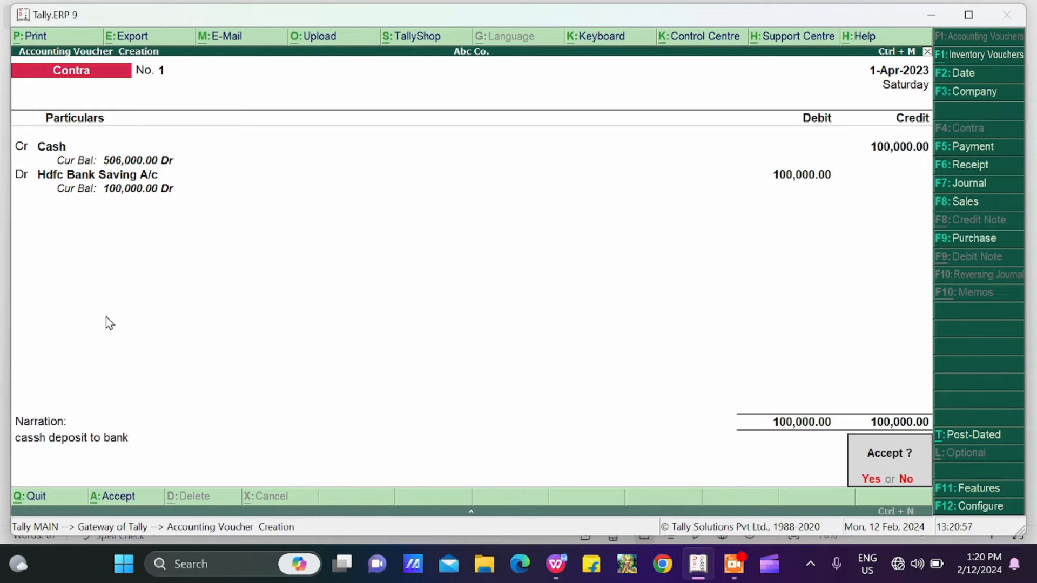
key("Return")
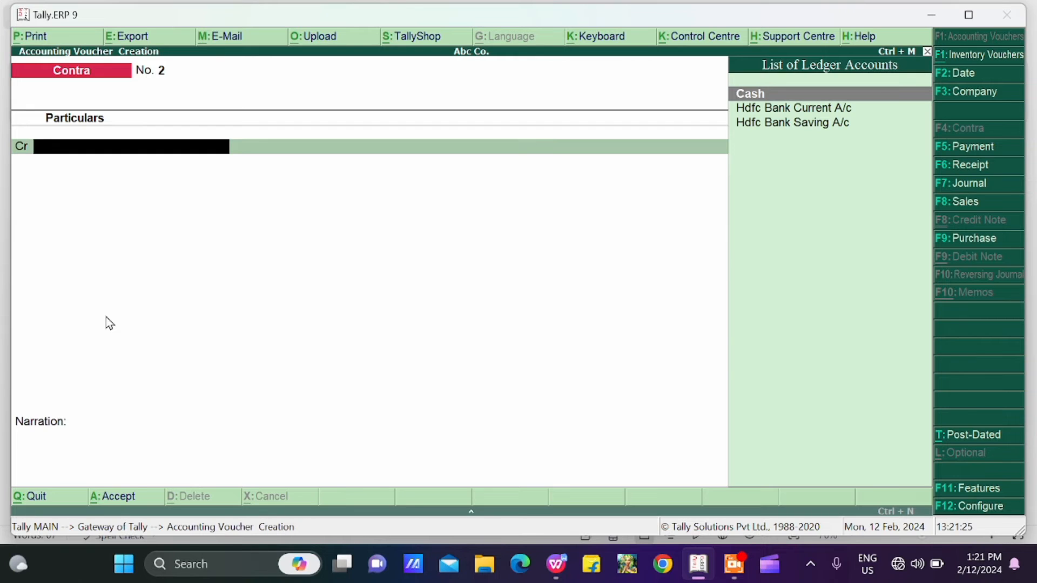
In contra voucher 2, credit Cash with 40,000 and debit the amount to Hdfc Bank Current A/c.
key("Return")
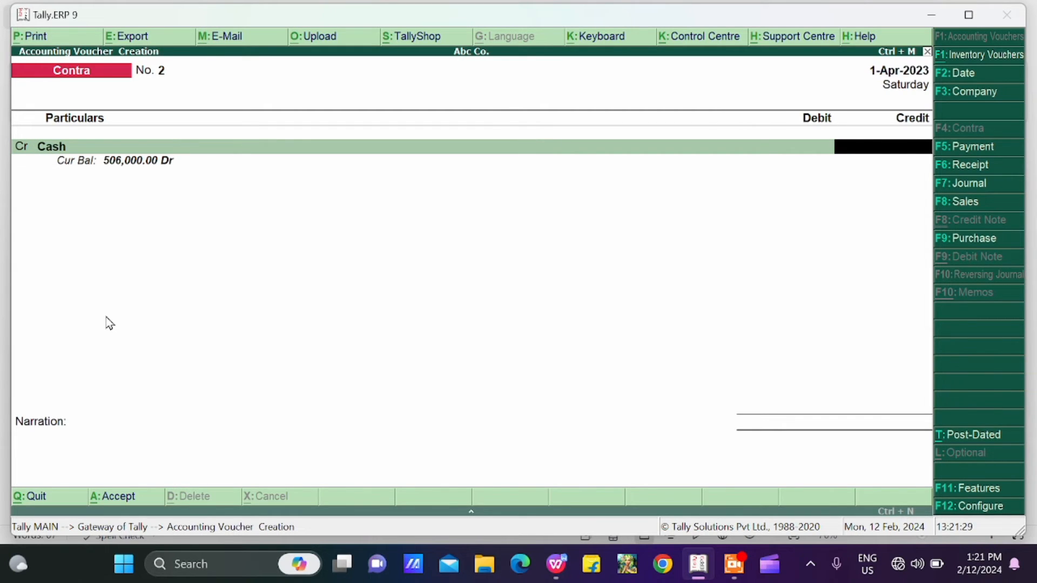
type("40000")
key("Return")
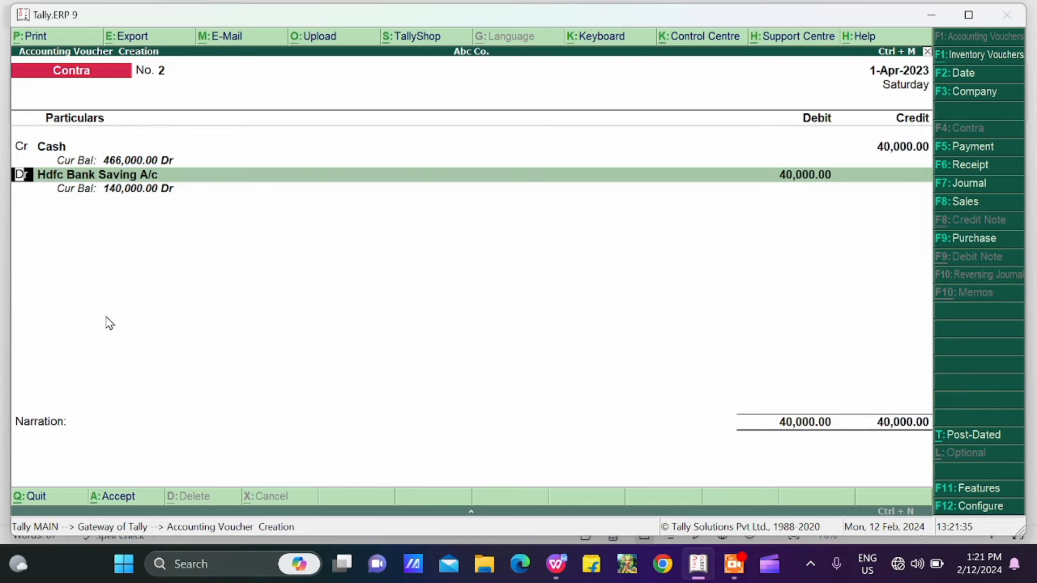
key("Return")
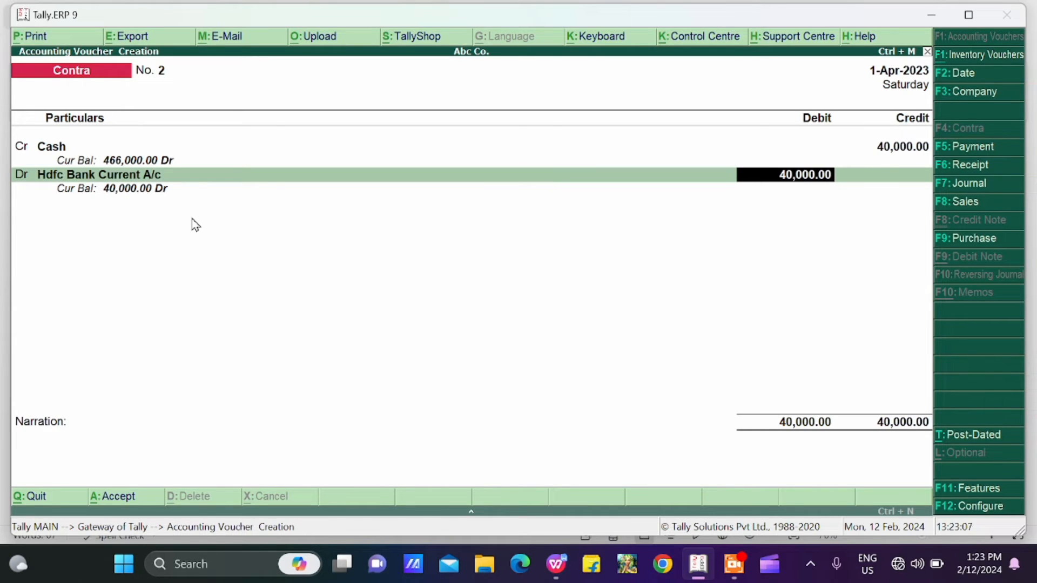
Accept the 40,000 Cash bank allocation for Hdfc Bank Current A/c, leaving all denominations blank.
key("Return")
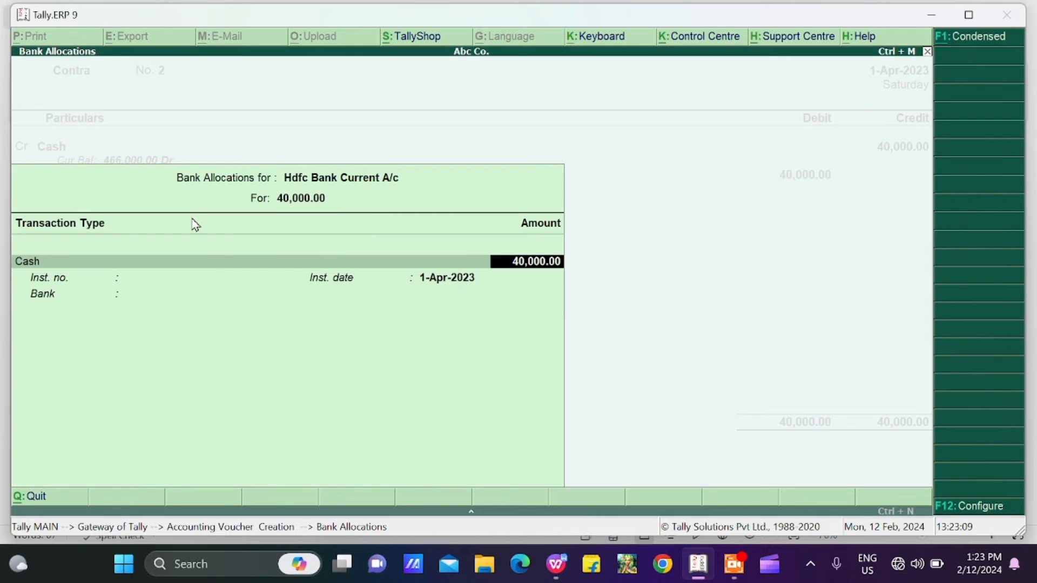
key("Return")
key("Return")
key("Return")
key("Return")
key("Return")
key("Return")
key("Return")
key("Return")
key("Return")
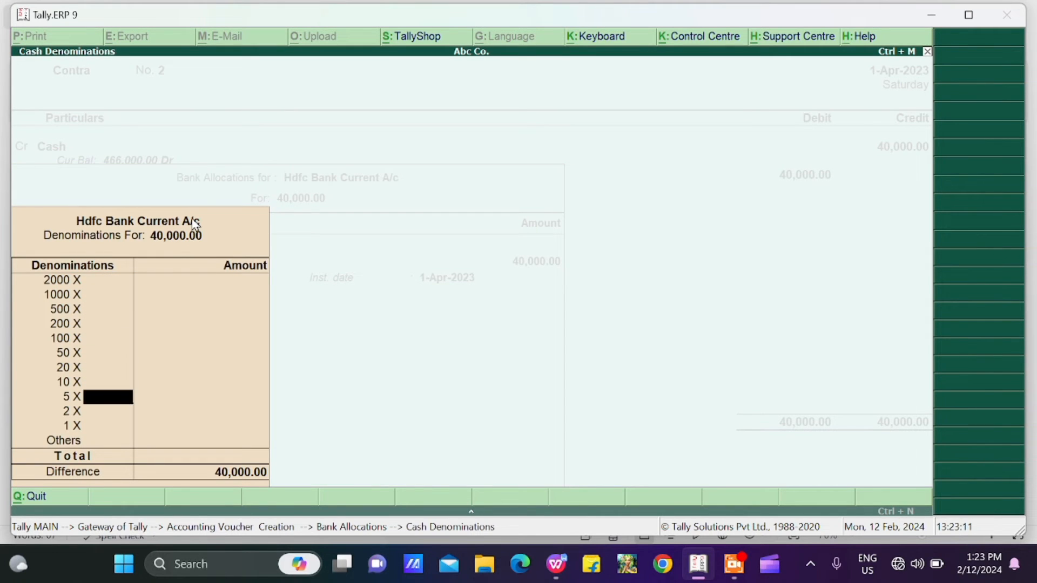
key("Return")
key("Return")
key("Return")
key("Return")
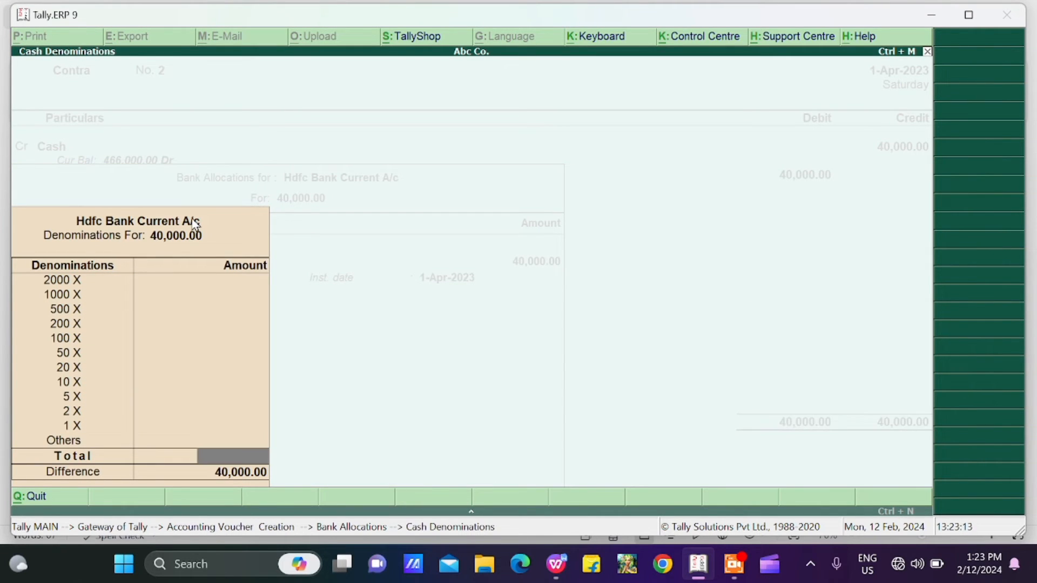
key("Return")
key("Return")
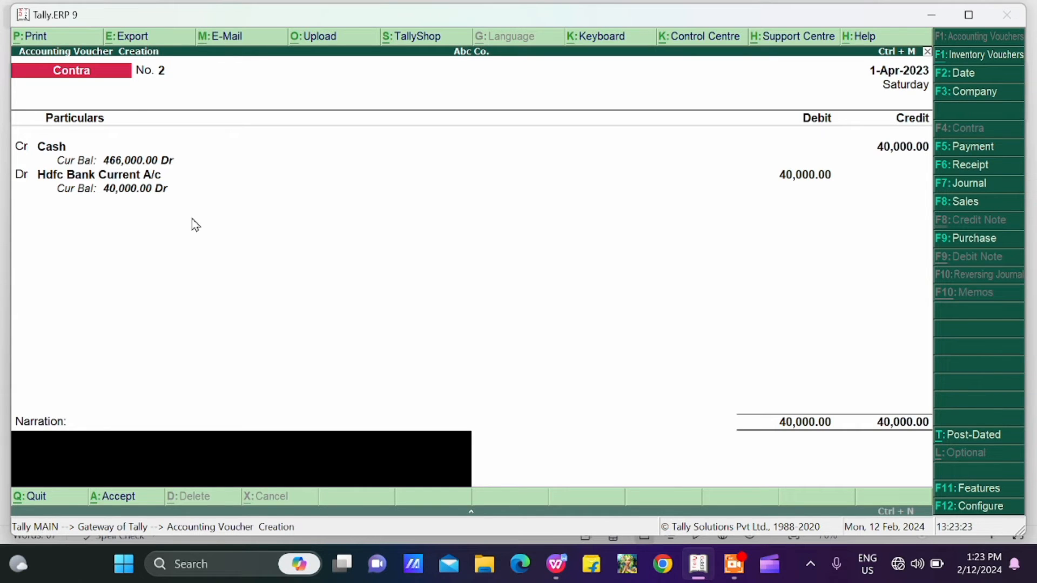
Add the narration "cassh deposit to bank" to contra voucher 2 and save it.
type("cassh deposit to bank")
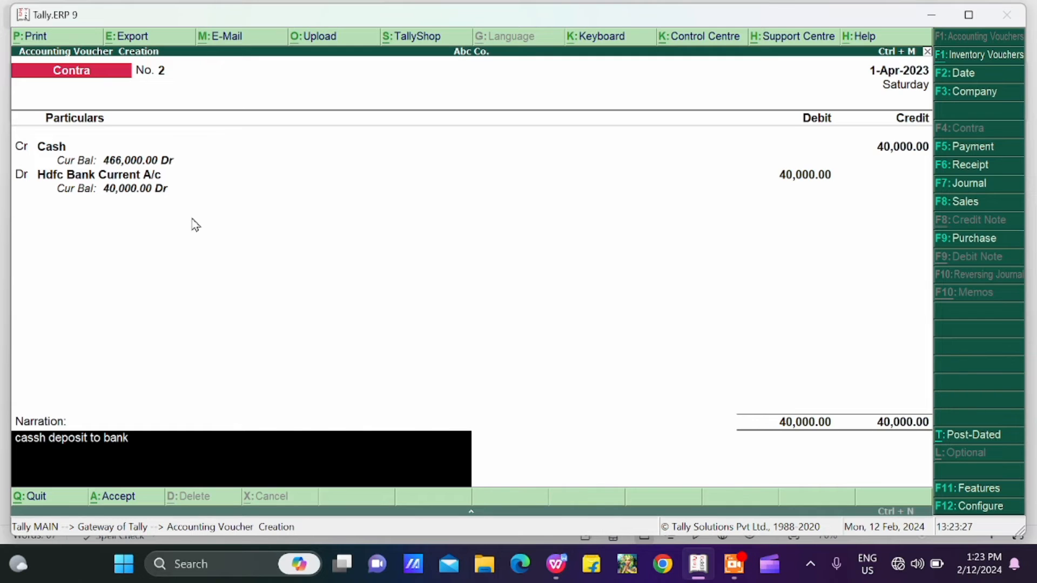
key("Return")
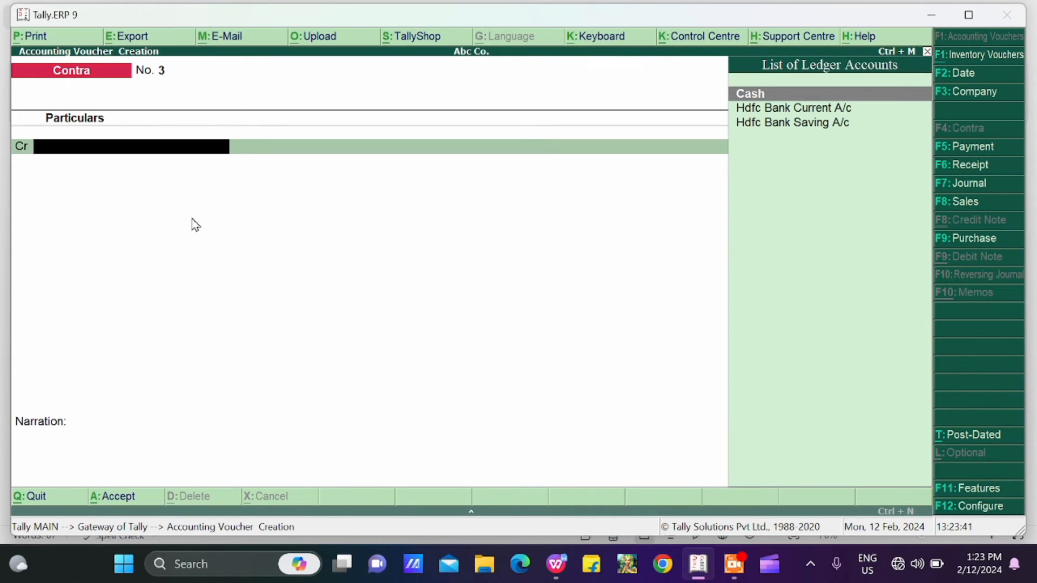
In contra voucher 3, credit Cash with 6,000 and debit the amount to Hdfc Bank Saving A/c.
type("Cash")
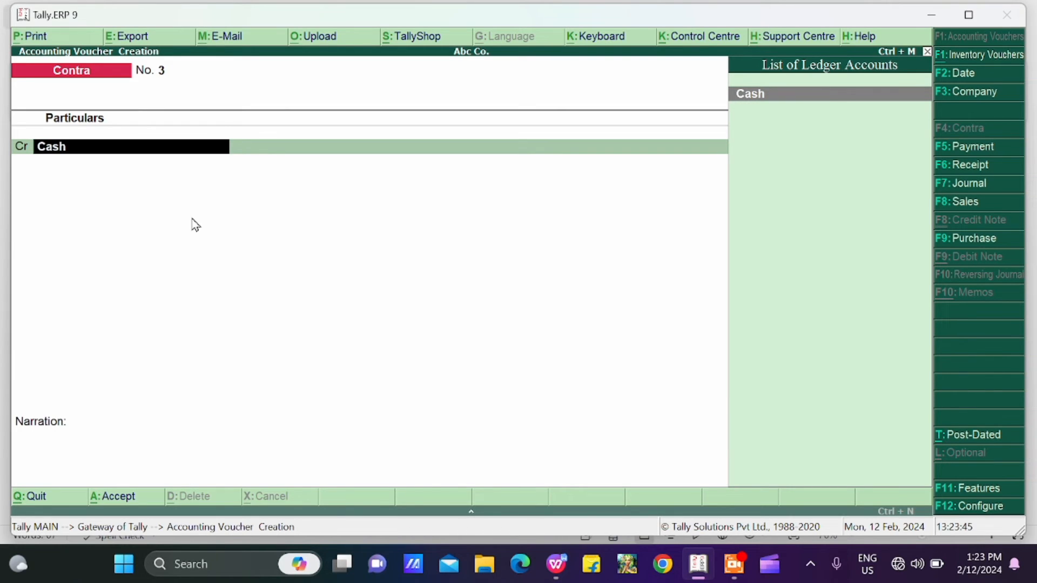
key("Return")
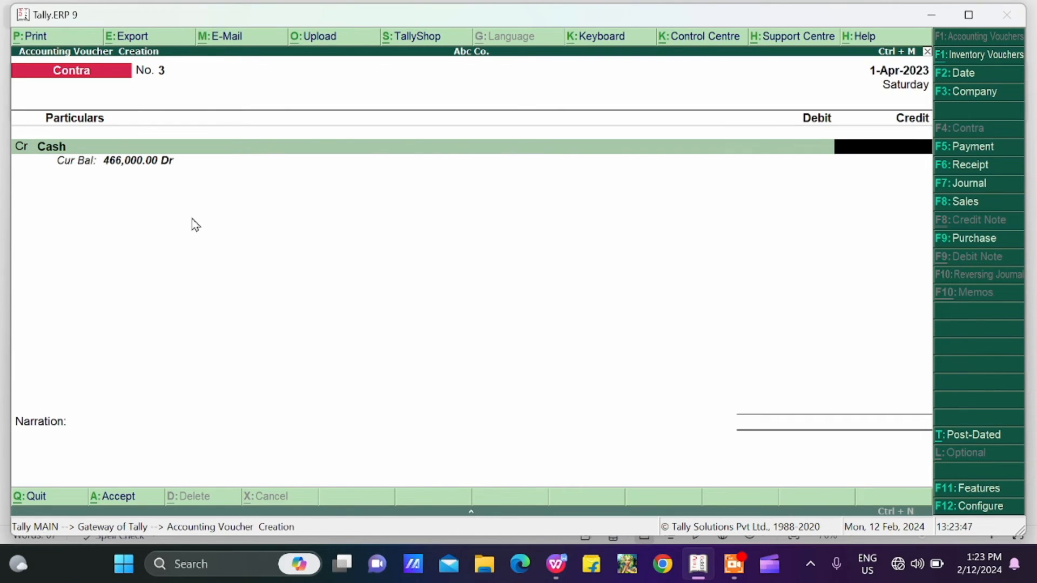
type("6000")
key("Return")
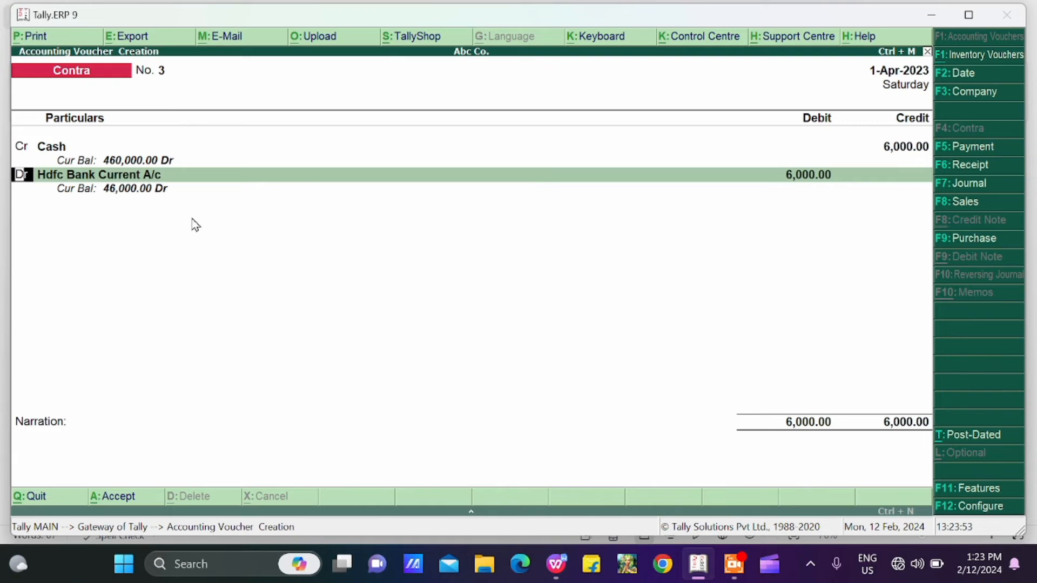
key("Return")
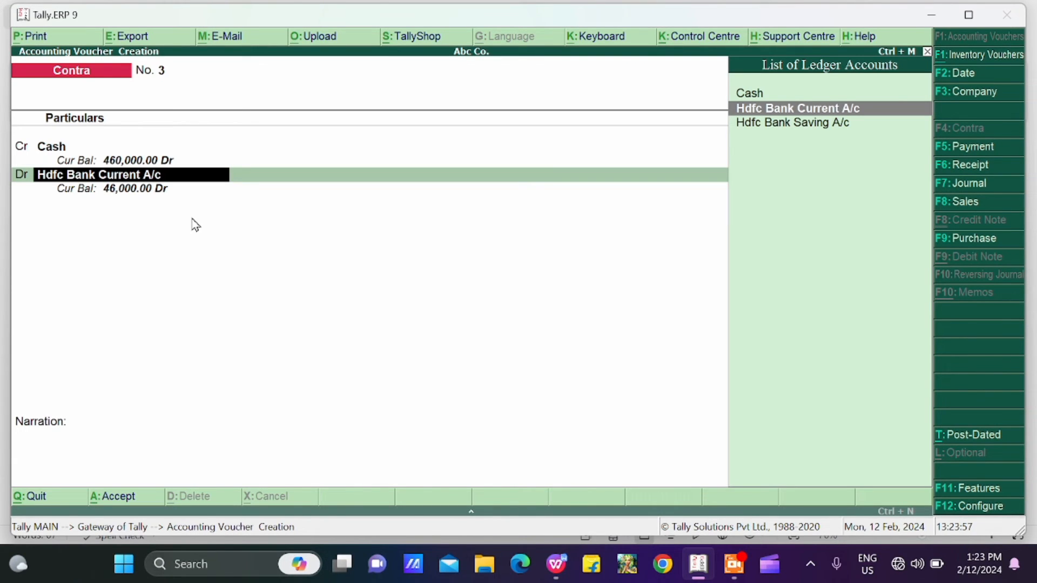
key("Down")
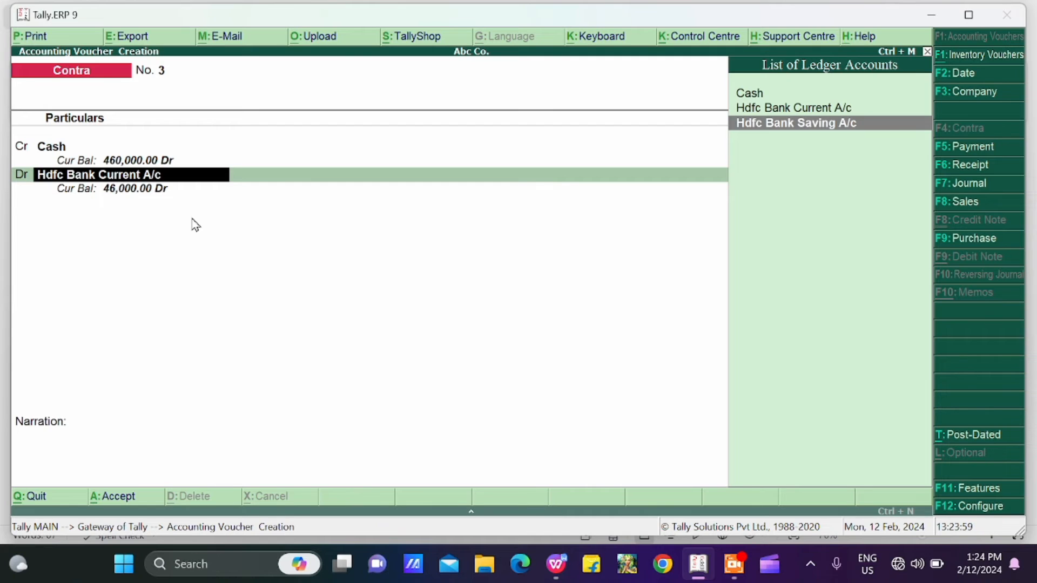
key("Return")
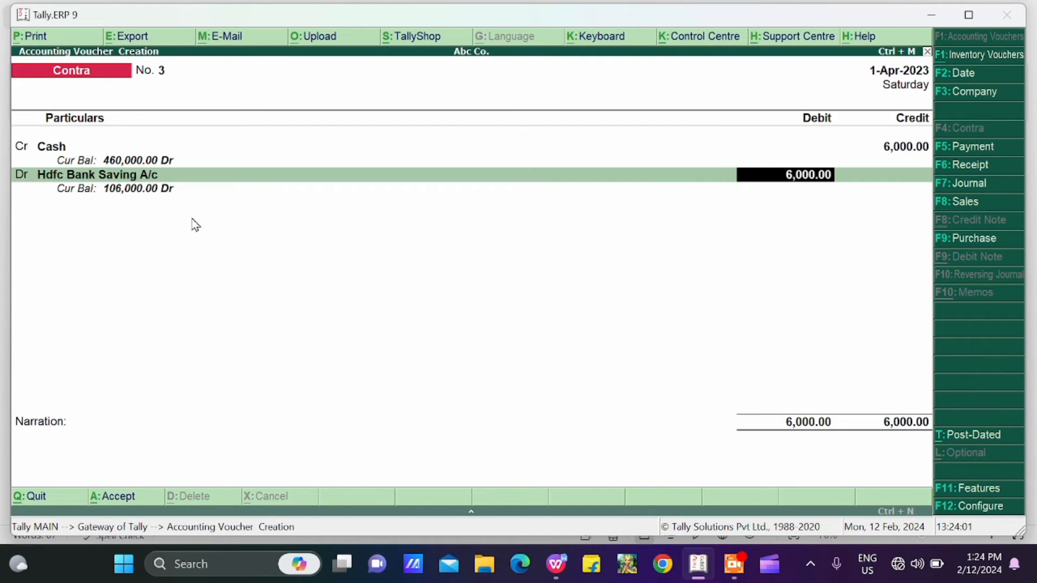
key("Return")
Accept the 6,000 bank allocation for Hdfc Bank Saving A/c, leaving all cash denominations blank.
key("Return")
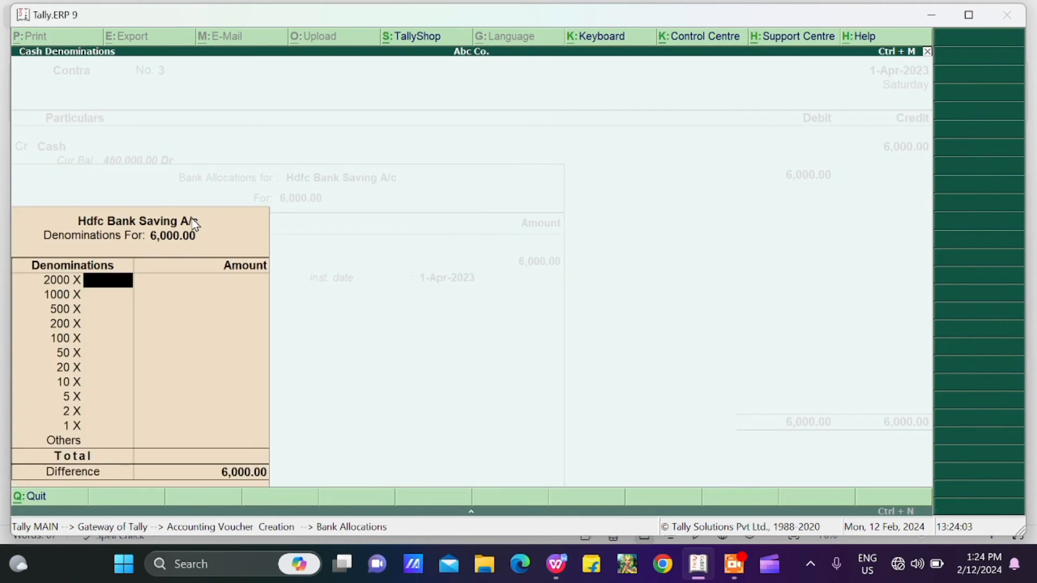
key("Return")
key("Return")
key("Return")
key("Return")
key("Return")
key("Return")
key("Return")
key("Return")
key("Return")
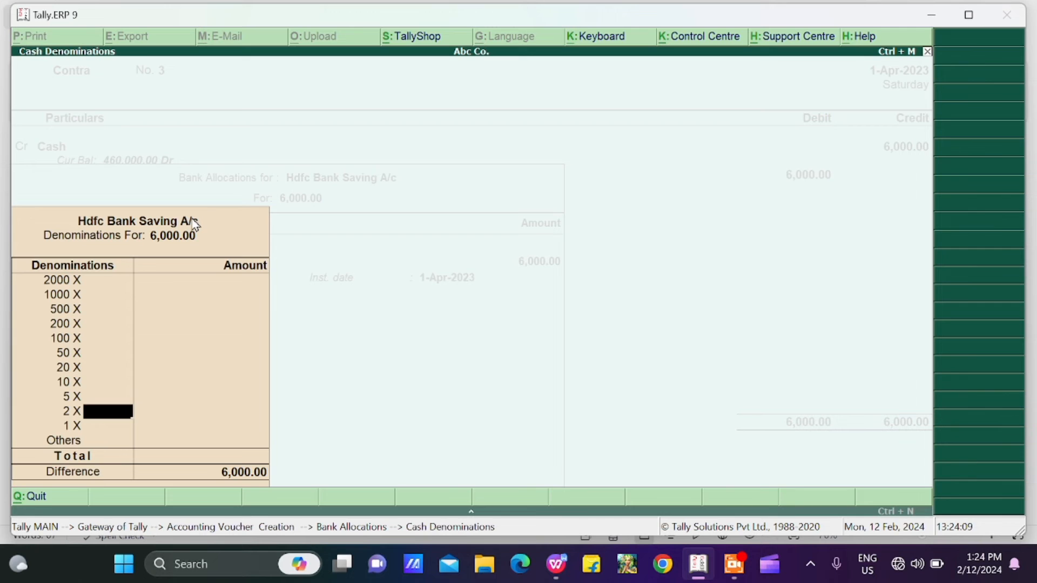
key("Return")
key("Return")
key("Return")
key("Return")
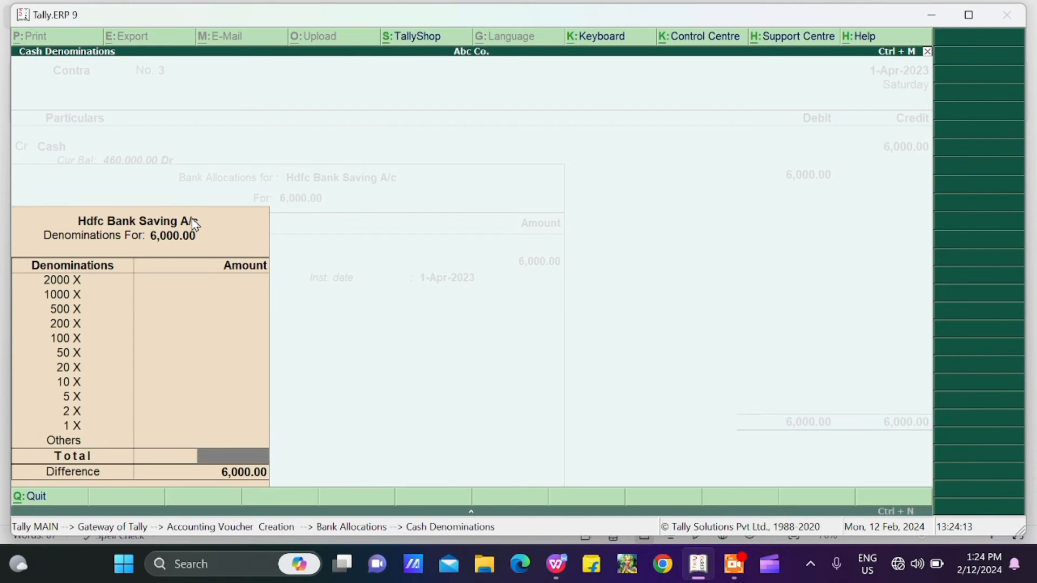
key("Return")
key("Return")
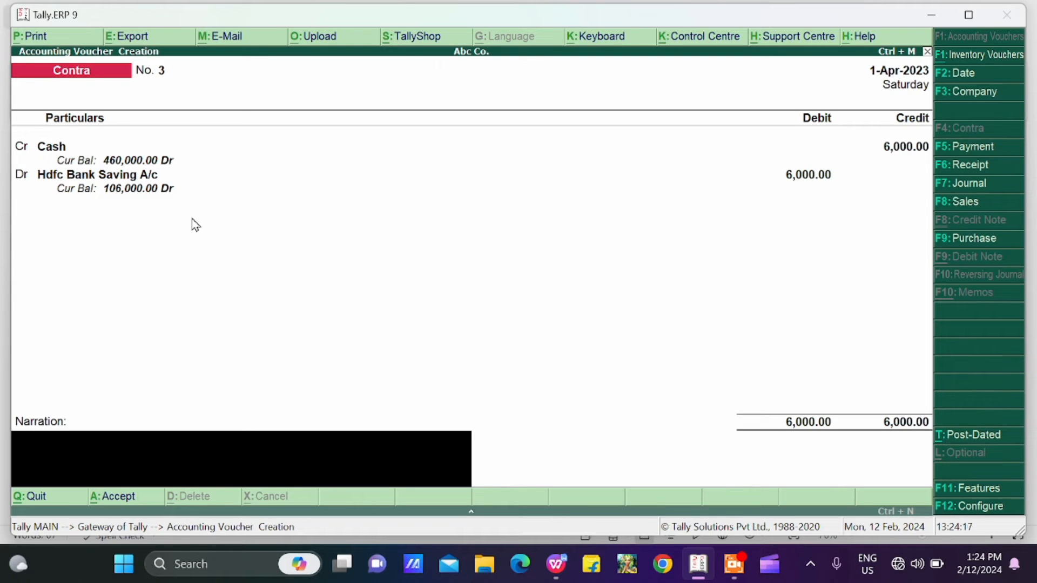
Enter the narration "cassh deposit to bank" in contra voucher 3 and save it.
type("cassh deposit to bank")
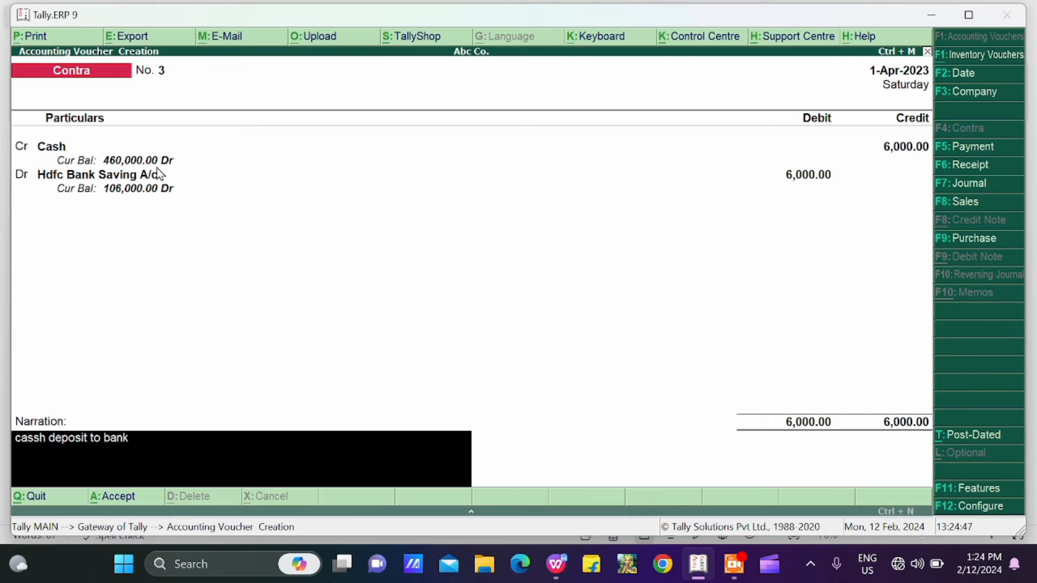
key("Return")
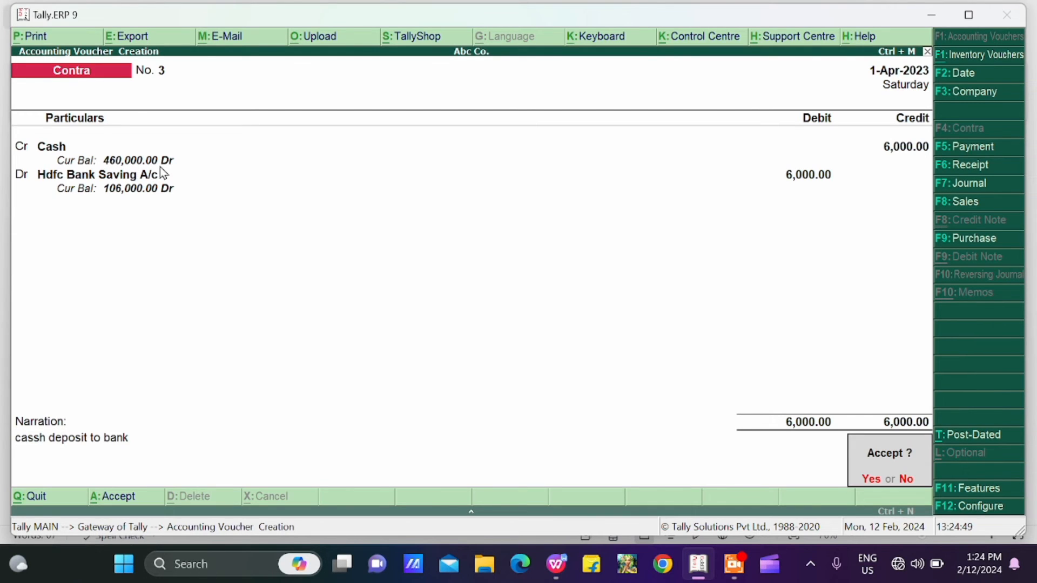
key("Return")
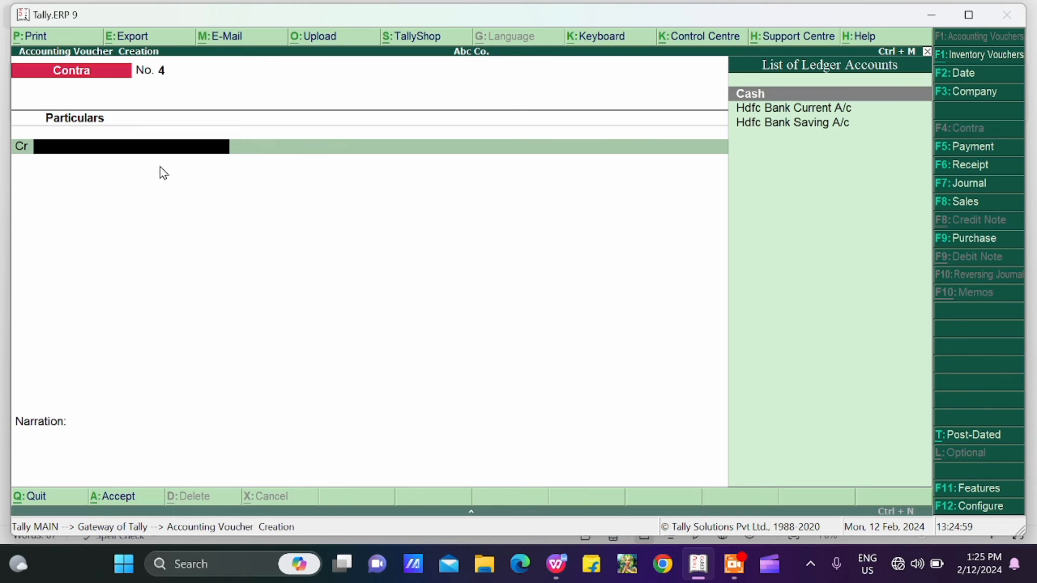
In contra voucher 4, credit Cash with 8,000 and debit the amount to Hdfc Bank Saving A/c.
type("Cash")
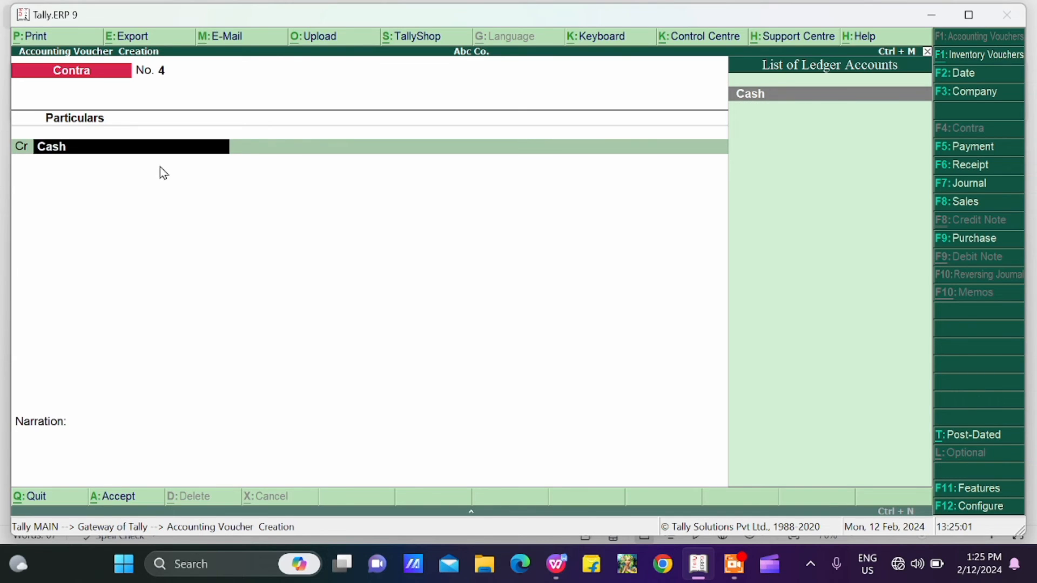
key("Return")
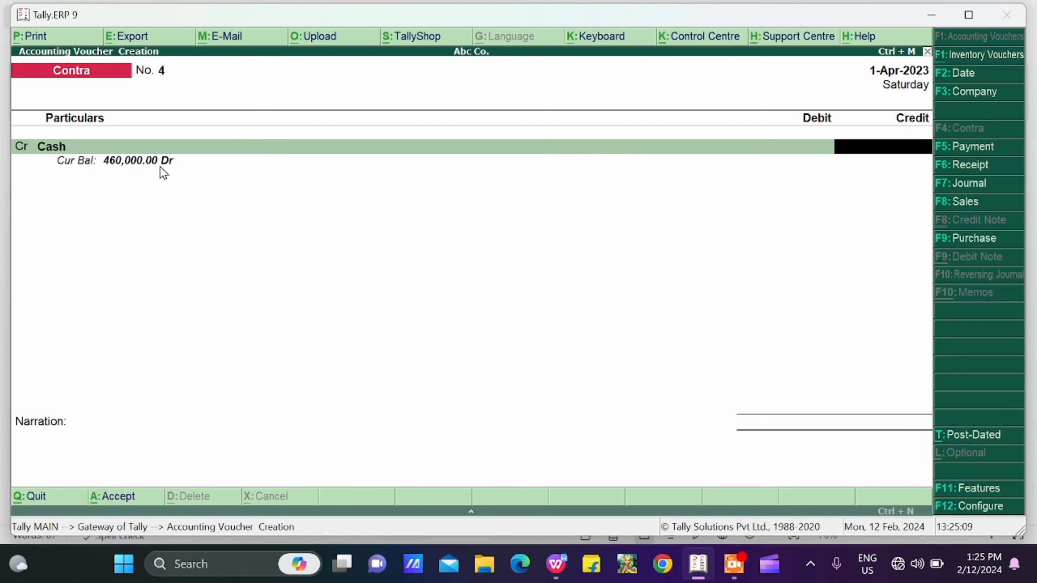
type("8000")
key("Return")
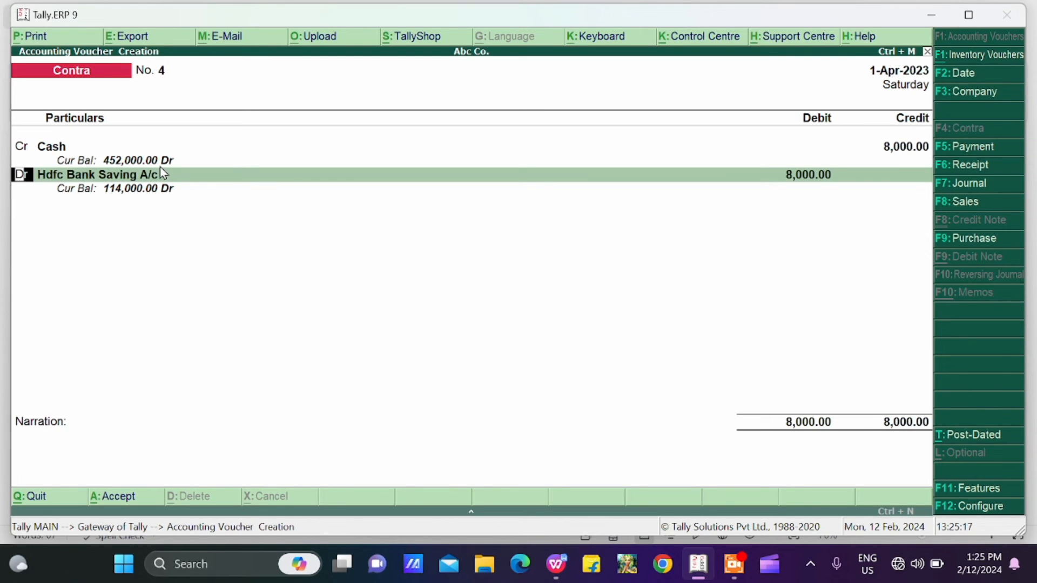
key("Return")
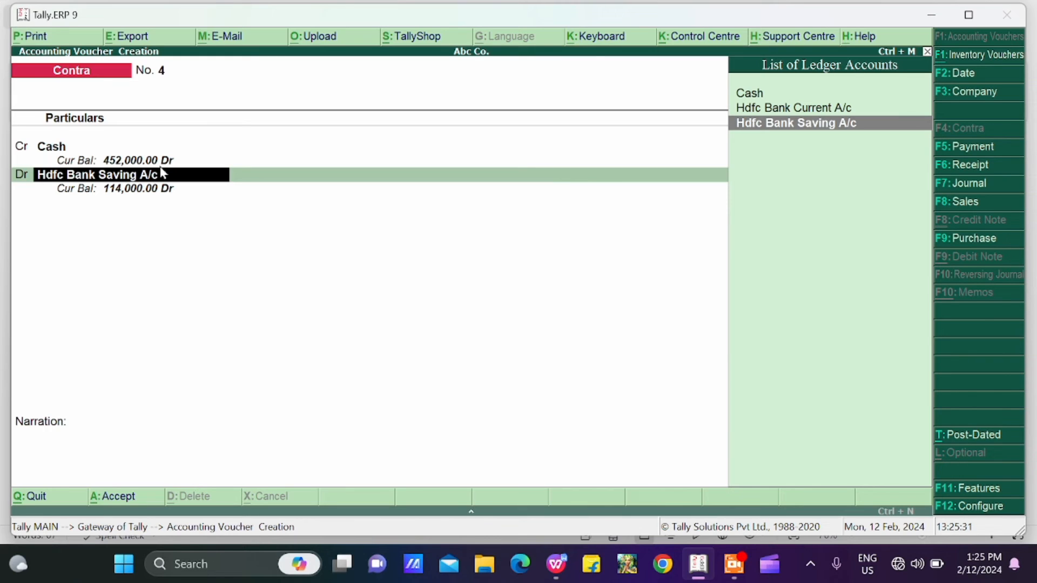
key("Return")
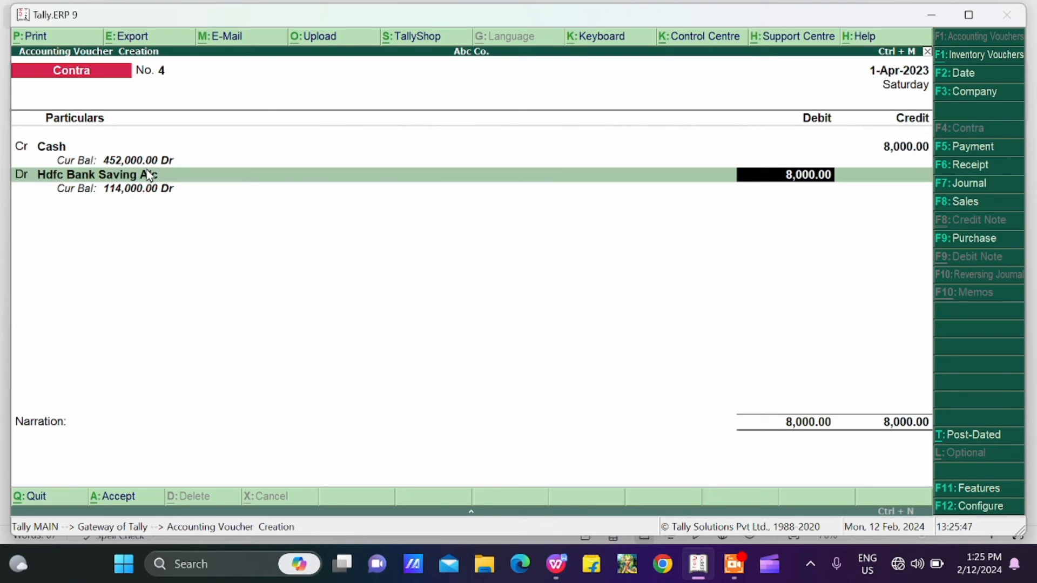
key("Return")
Accept the 8,000 bank allocation with all cash denominations blank and save contra voucher 4 without a narration.
key("Return")
key("Return")
key("Return")
key("Return")
key("Return")
key("Return")
key("Return")
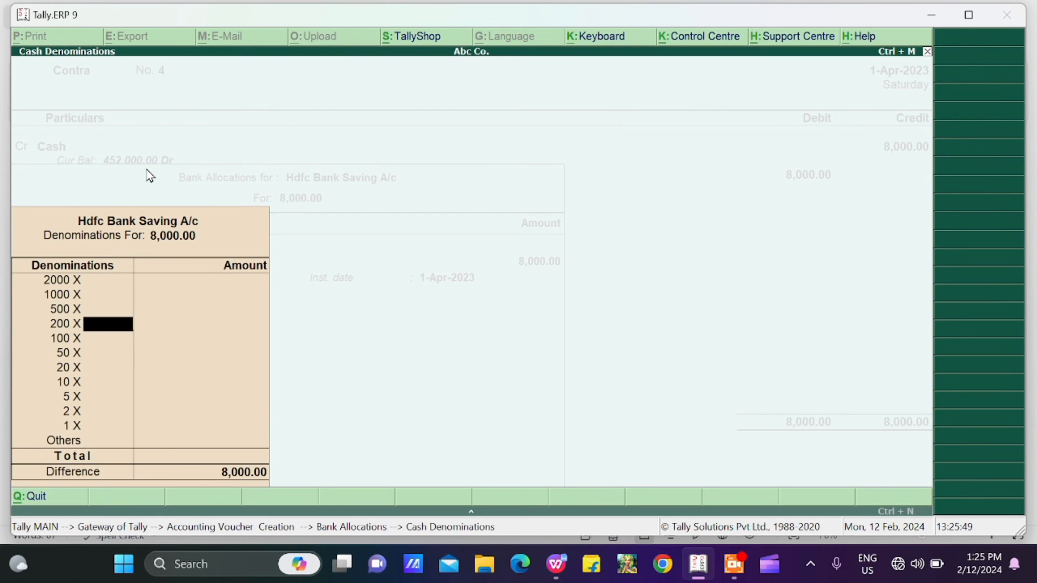
key("Return")
key("Return")
key("Return")
key("Return")
key("Return")
key("Return")
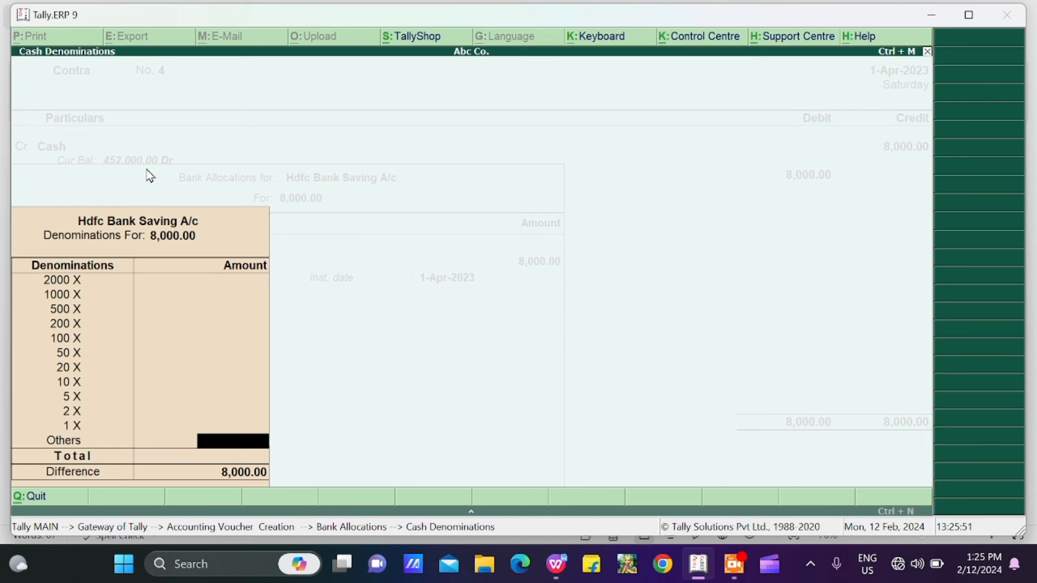
key("Return")
key("Return")
key("Return")
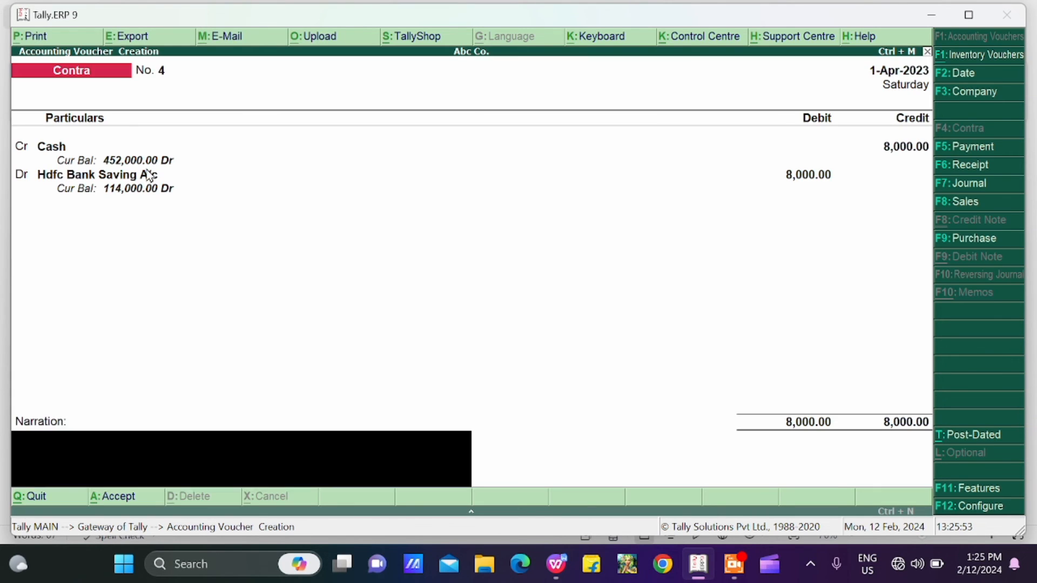
key("Return")
key("Return")
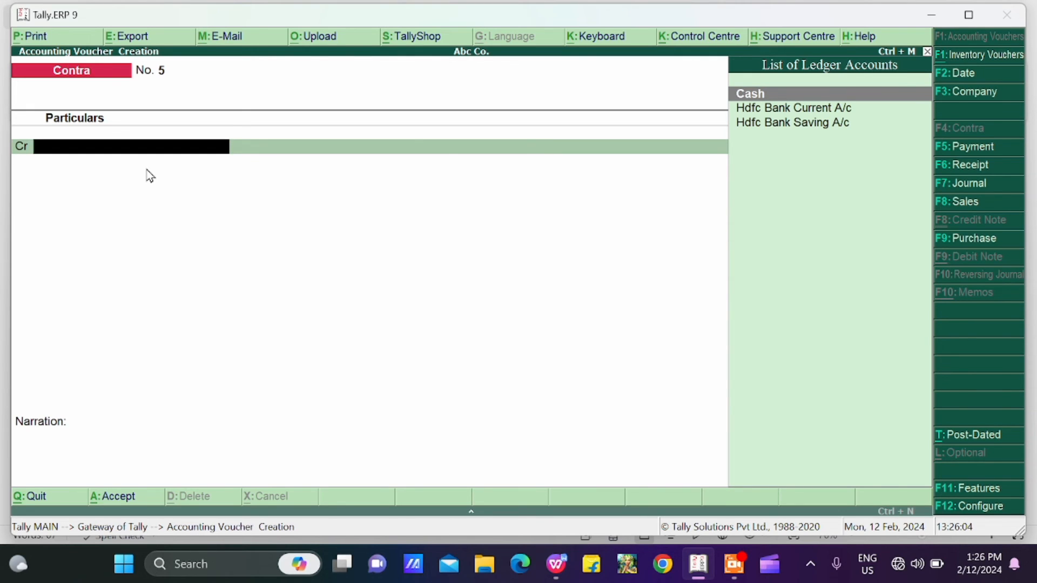
Leave voucher creation and open the Balance Sheet of Abc Co. in detailed form.
key("Escape")
key("y")
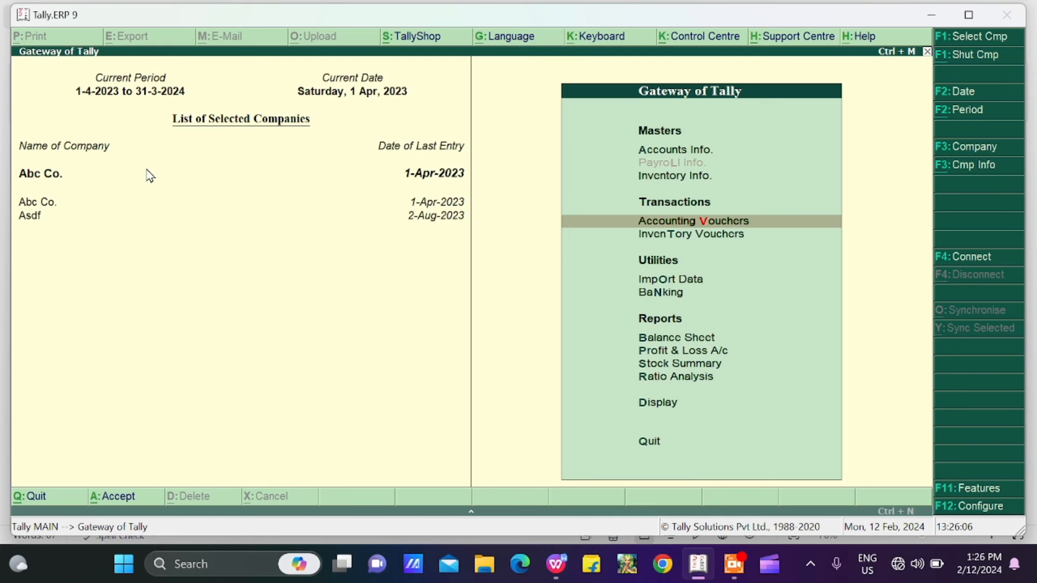
key("b")
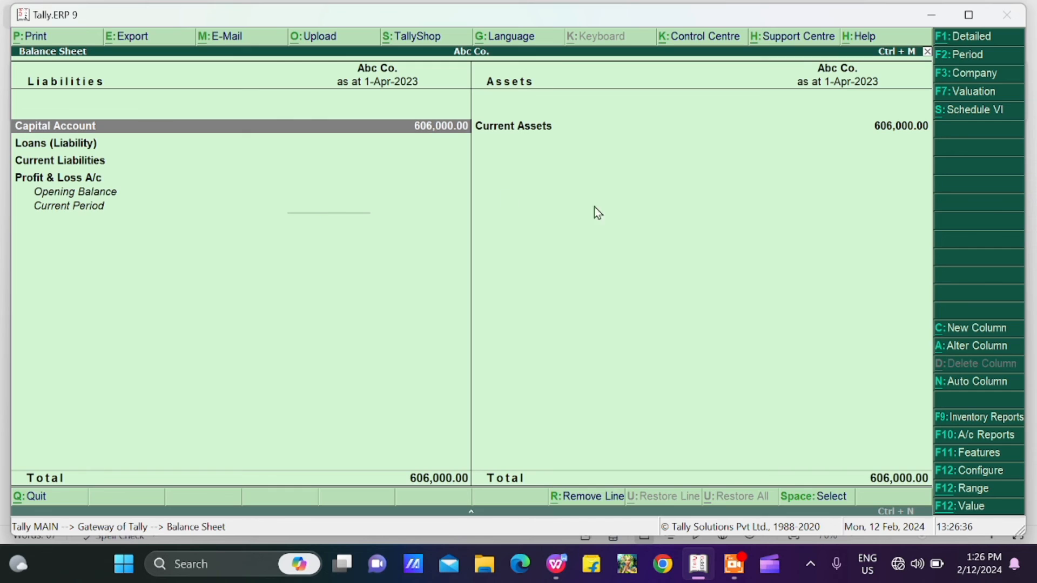
left_click(947, 43)
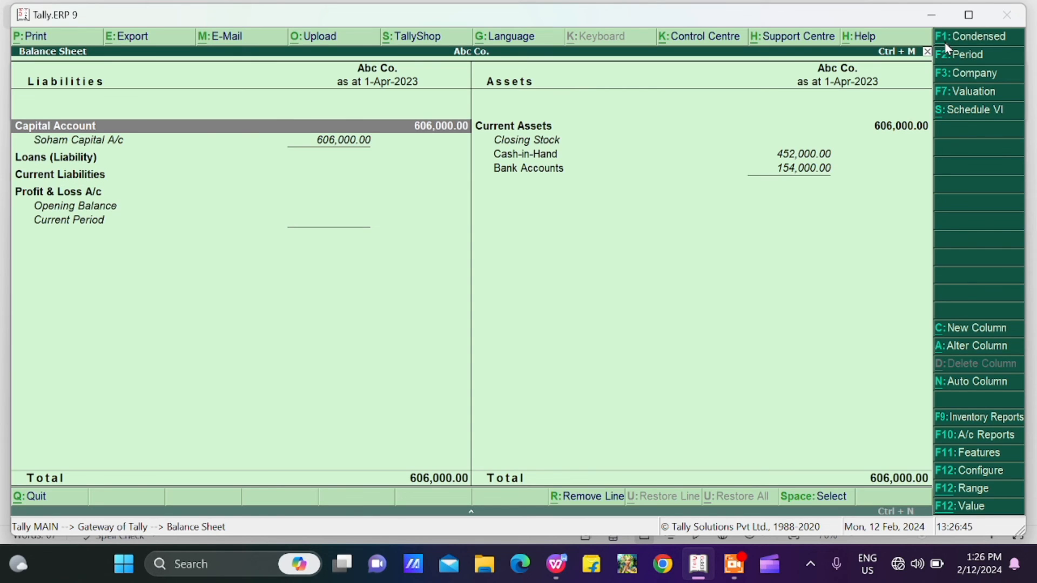